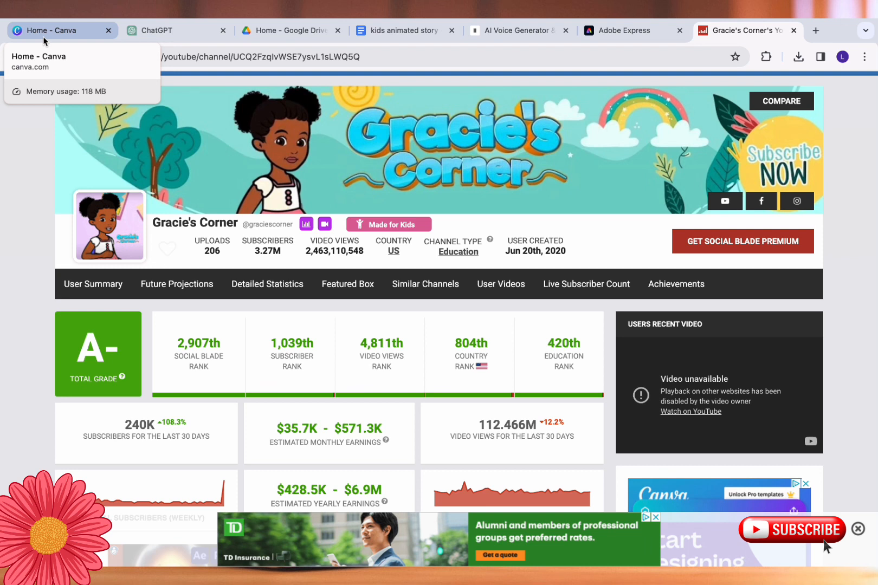
click(172, 30)
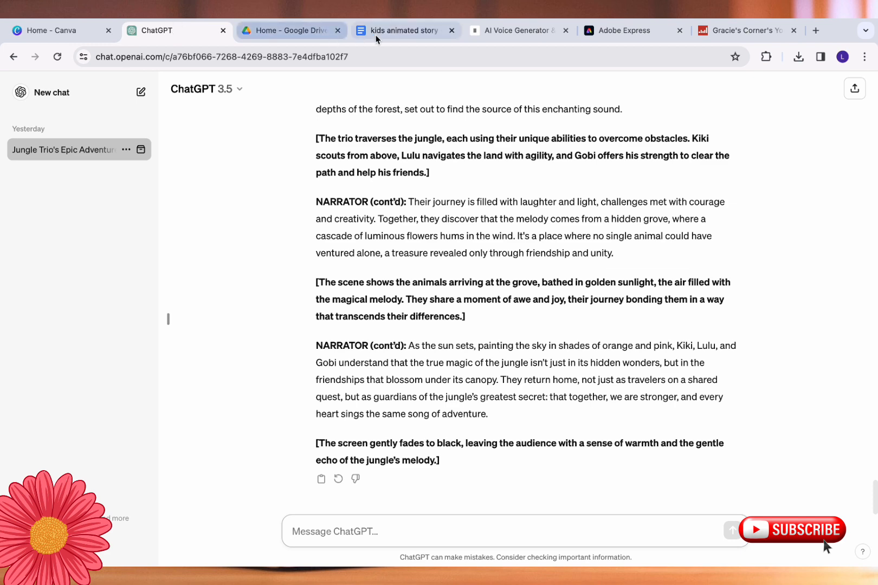
click(494, 31)
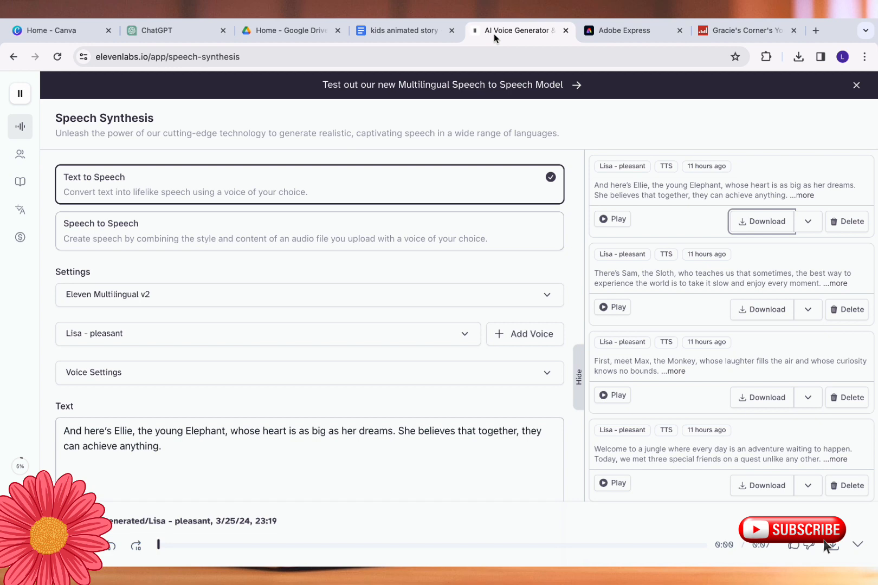
click(589, 33)
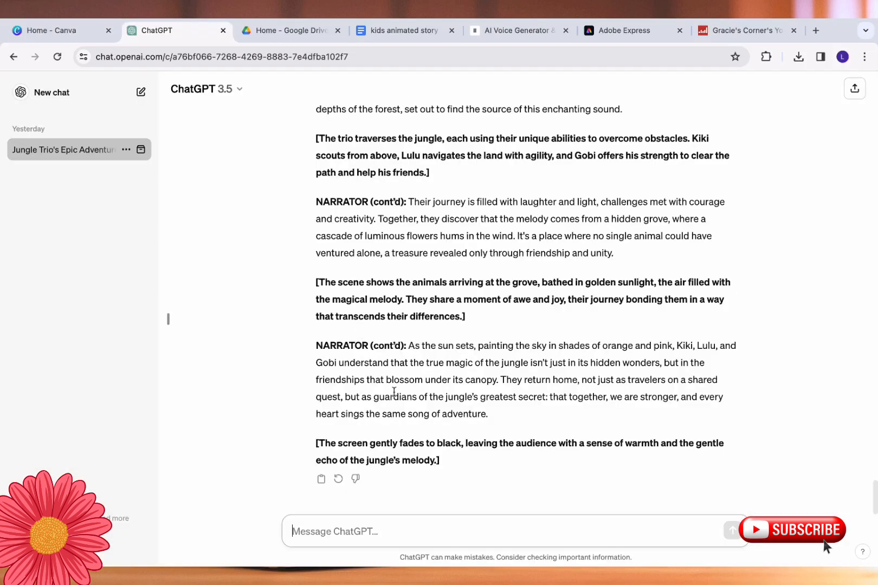
Ask ChatGPT to generate a short animated kids story script with one narrator describing 3 different animals in the jungle
text(Generate a short animated kids story script with one narrator describing 3 different animals in the jungle,)
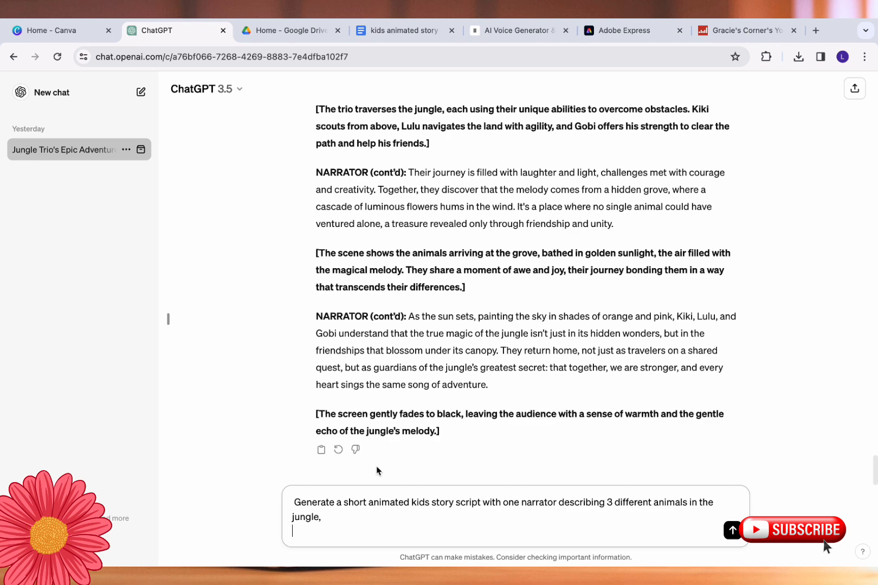
key(Return)
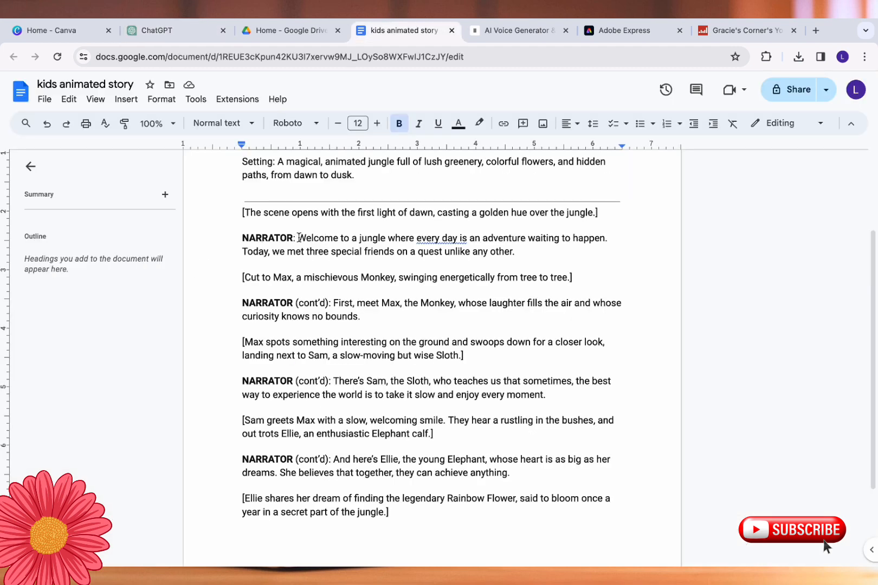
Copy the narrator's opening lines, from "Welcome to a jungle" to "unlike any other", in the kids animated story Google Docs document
drag(298, 238, 579, 255)
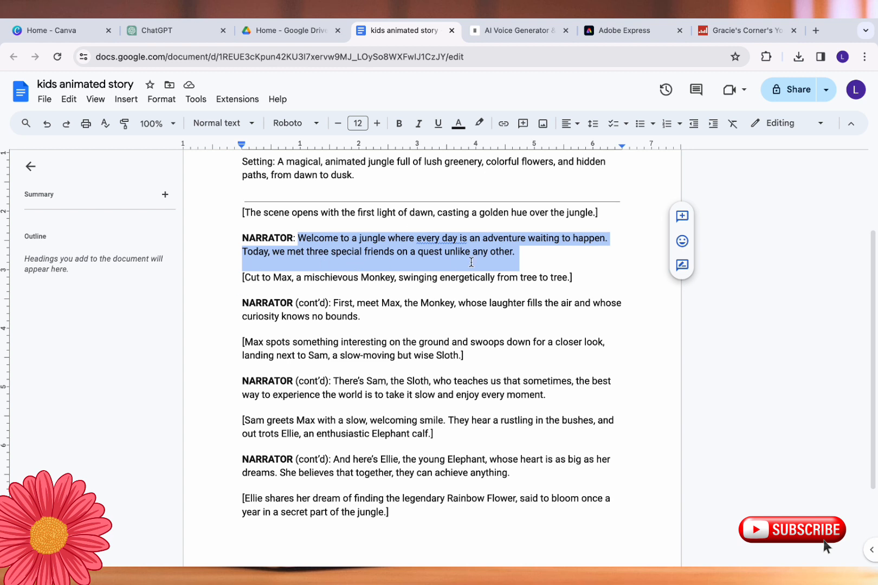
click(295, 242)
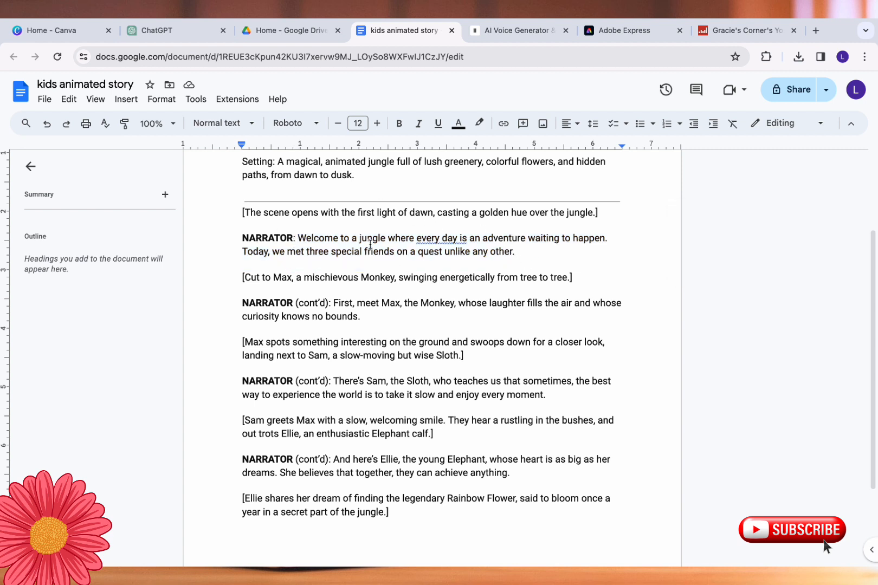
right_click(297, 242)
double_click(528, 252)
mouse_move(529, 252)
mouse_down()
mouse_move(350, 239)
mouse_move(562, 276)
mouse_move(533, 248)
mouse_up()
key(ctrl+c)
key(ctrl+z)
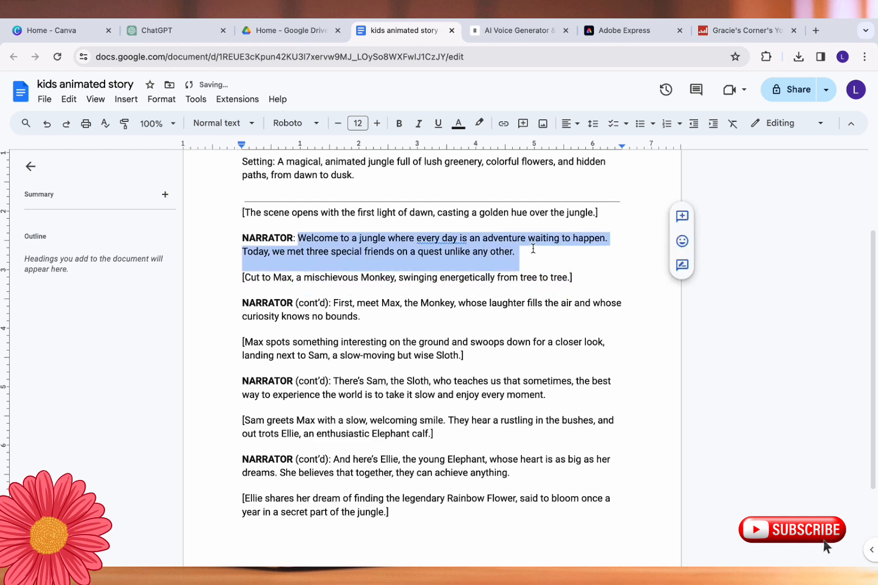
Switch to ElevenLabs, replace the text to speech script with the copied narration and generate it in the Lisa - pleasant voice
click(520, 30)
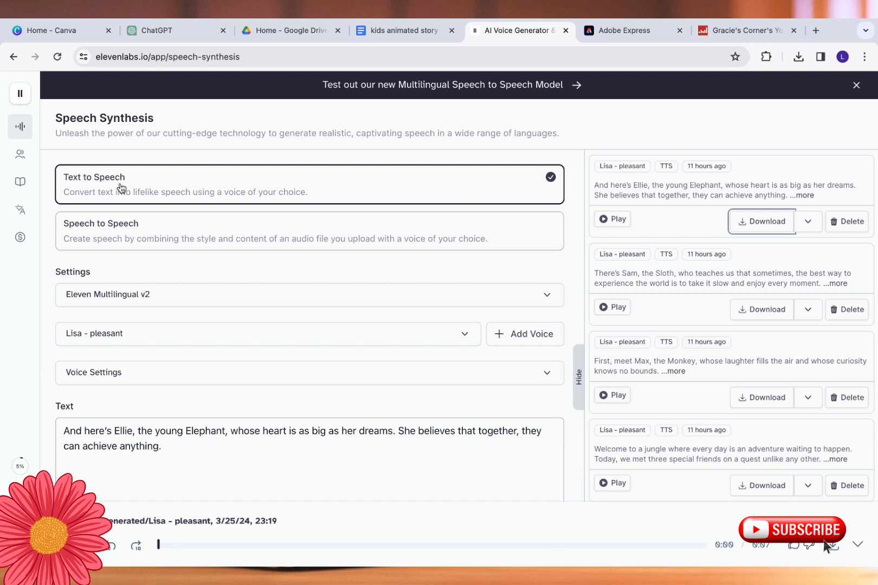
click(461, 333)
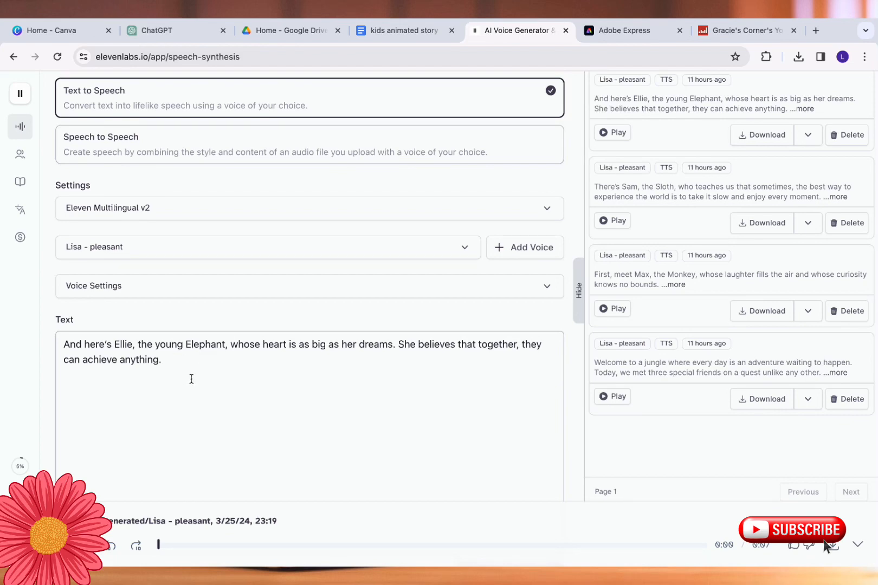
drag(190, 369, 59, 343)
key(ctrl+v)
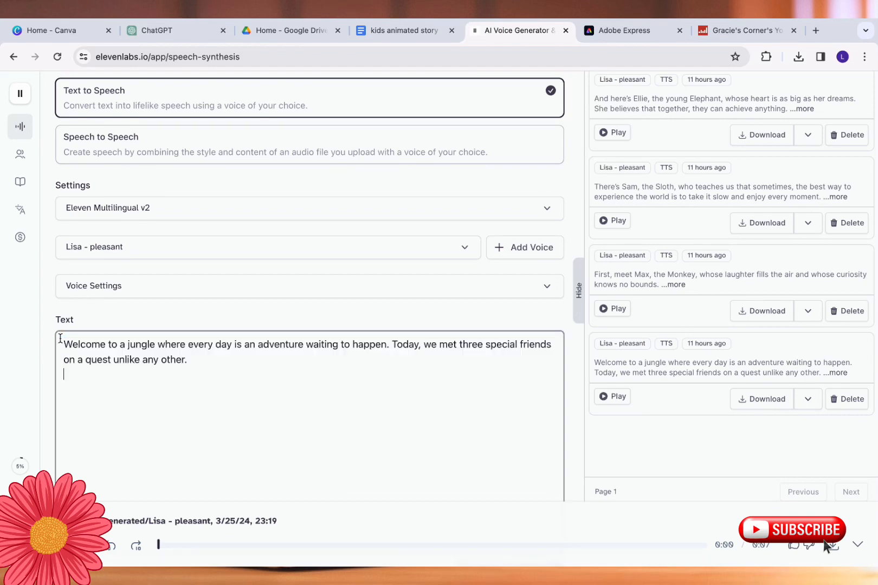
scroll(188, 401, down, 1)
scroll(188, 401, down, 2)
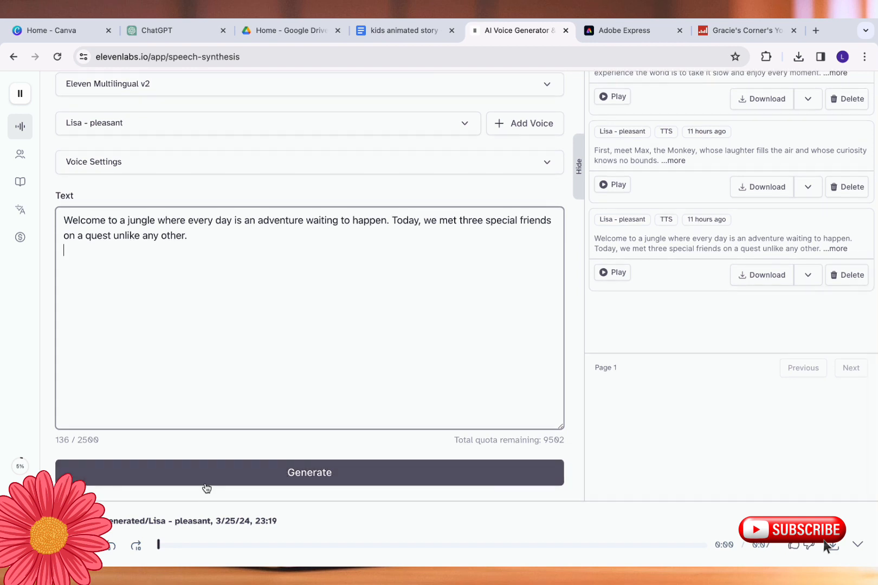
click(206, 479)
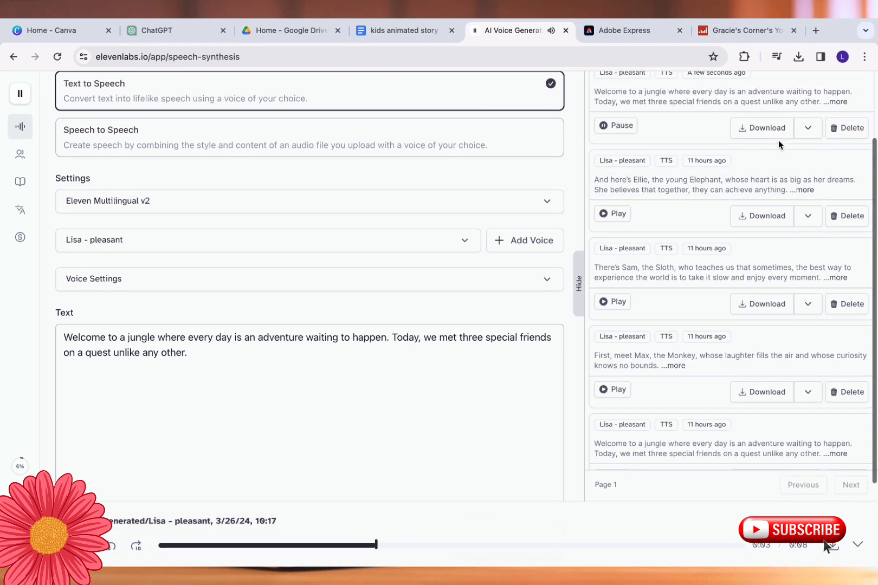
Download the newly generated "Welcome to a jungle" narration clip
scroll(780, 144, up, 1)
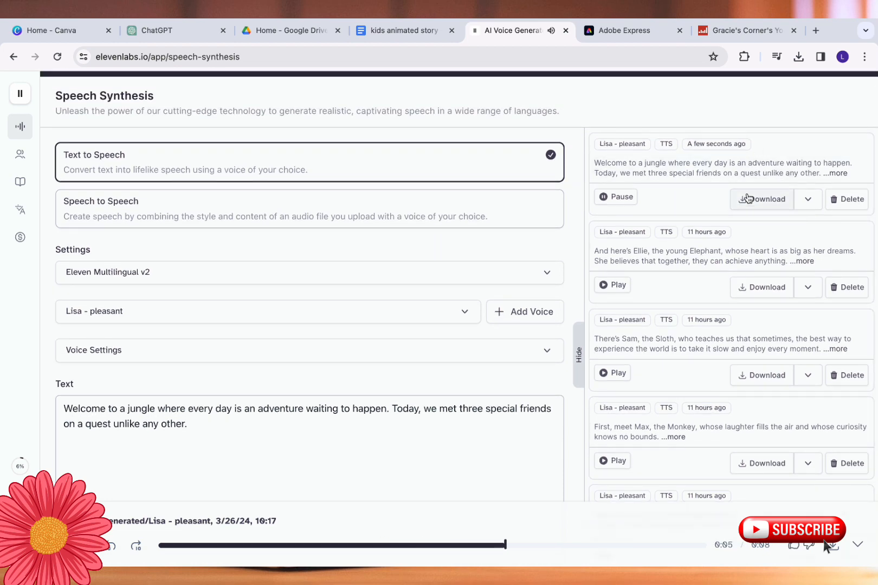
scroll(685, 385, down, 1)
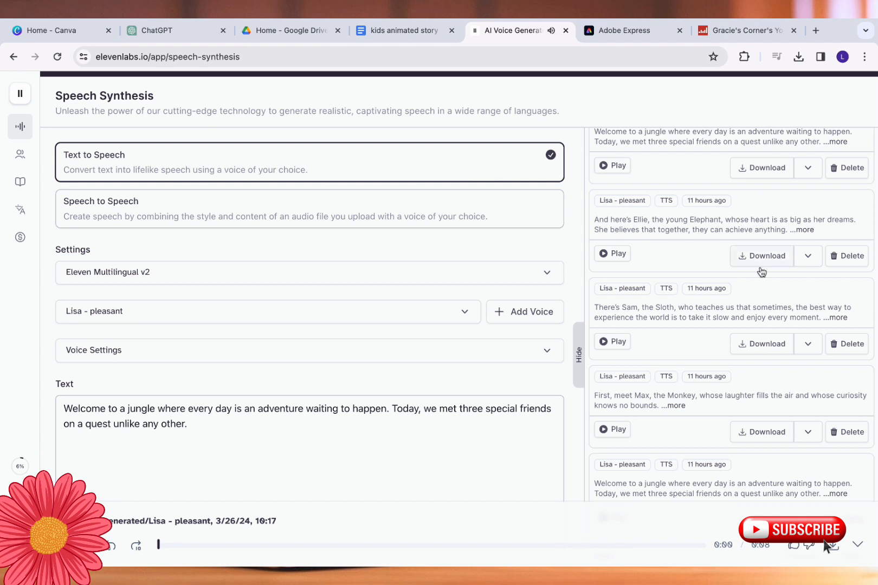
click(754, 172)
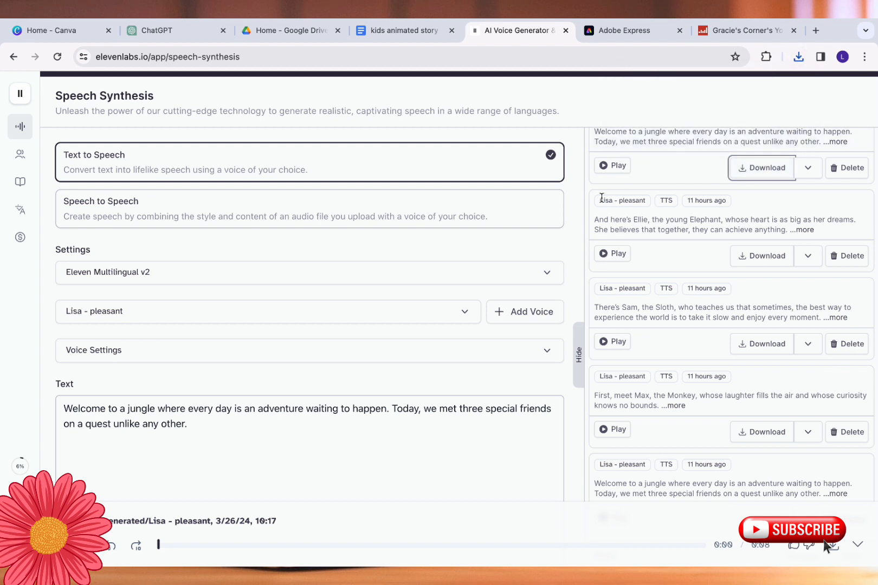
Switch to Adobe Express and start the Animate from Audio quick action
click(614, 32)
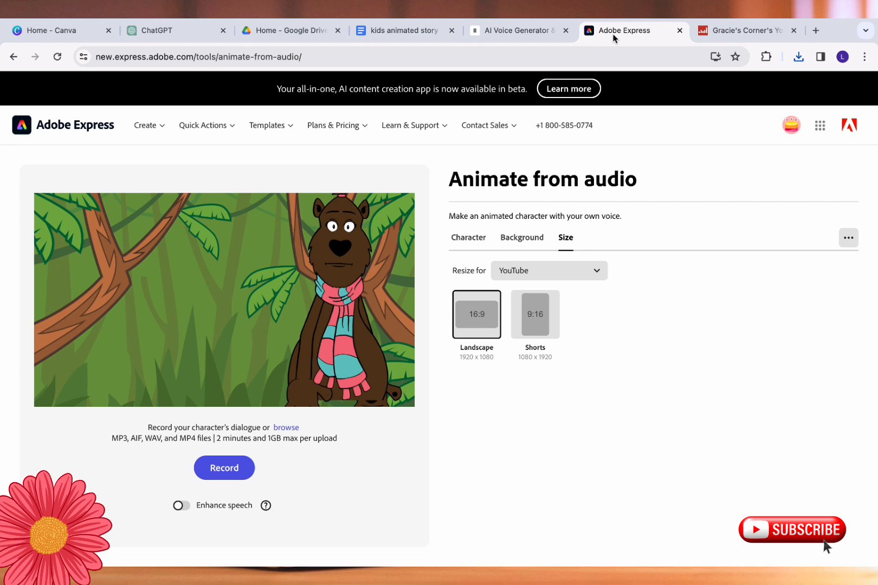
click(190, 126)
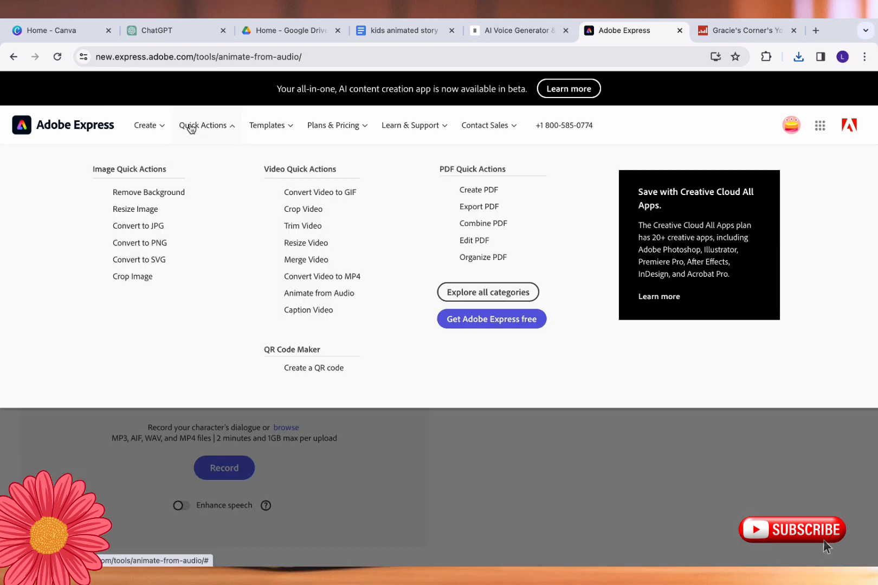
click(318, 294)
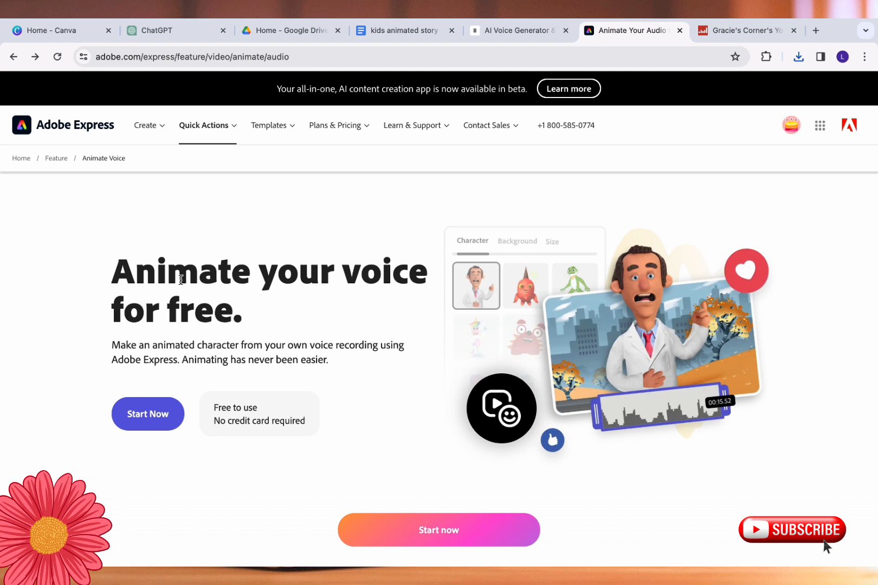
click(135, 422)
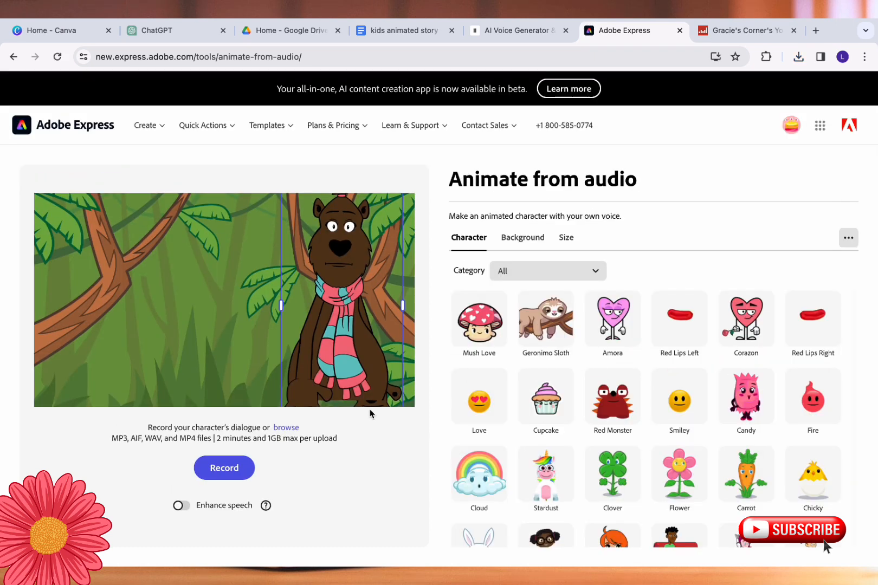
Browse the animated characters in the All category, including the currently selected Loretta
scroll(615, 355, down, 3)
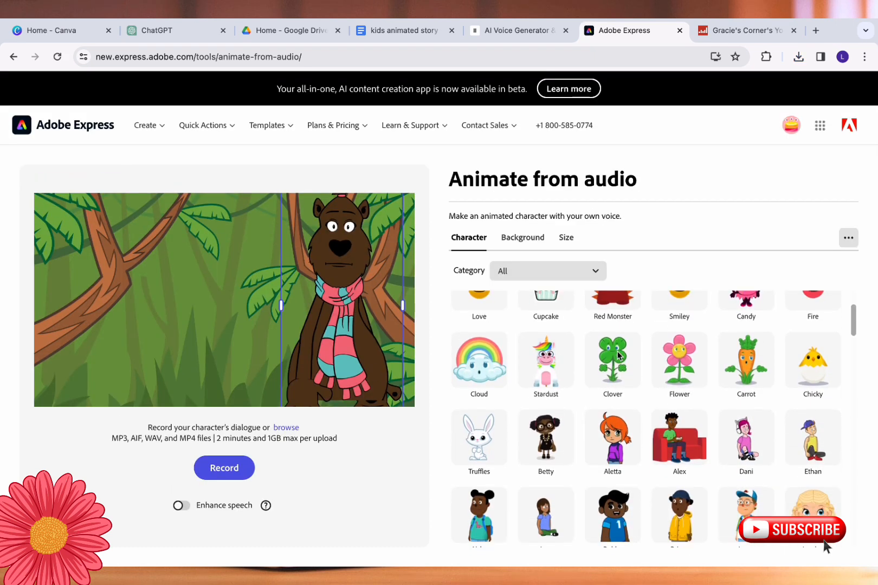
scroll(618, 355, down, 5)
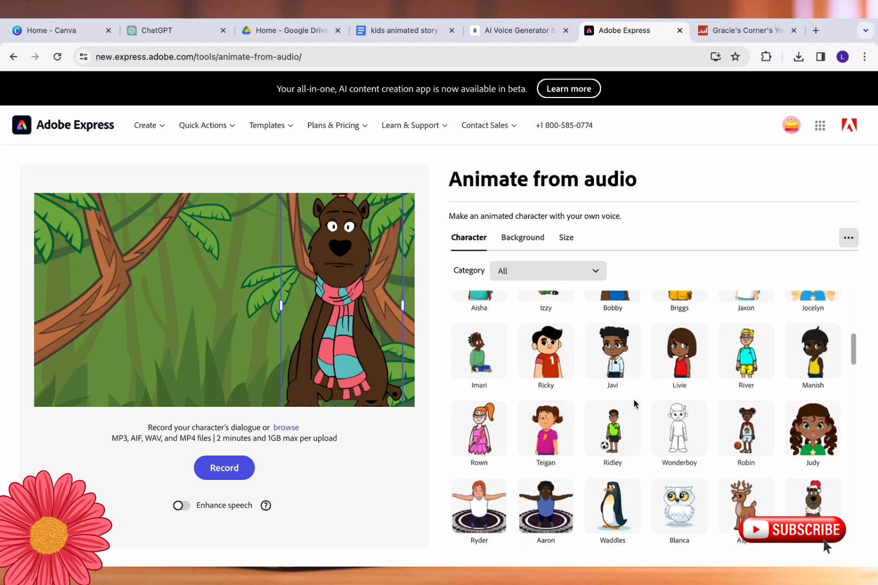
scroll(635, 404, down, 3)
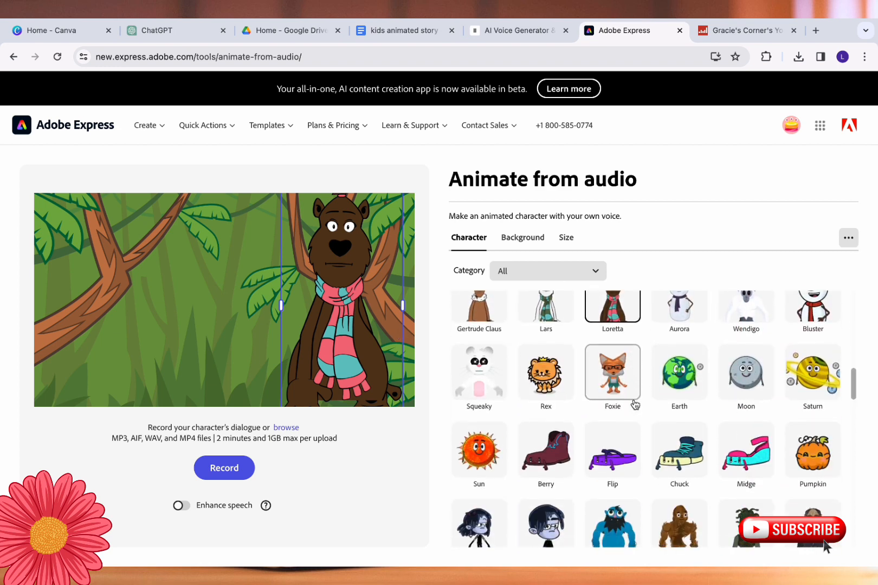
scroll(635, 404, down, 4)
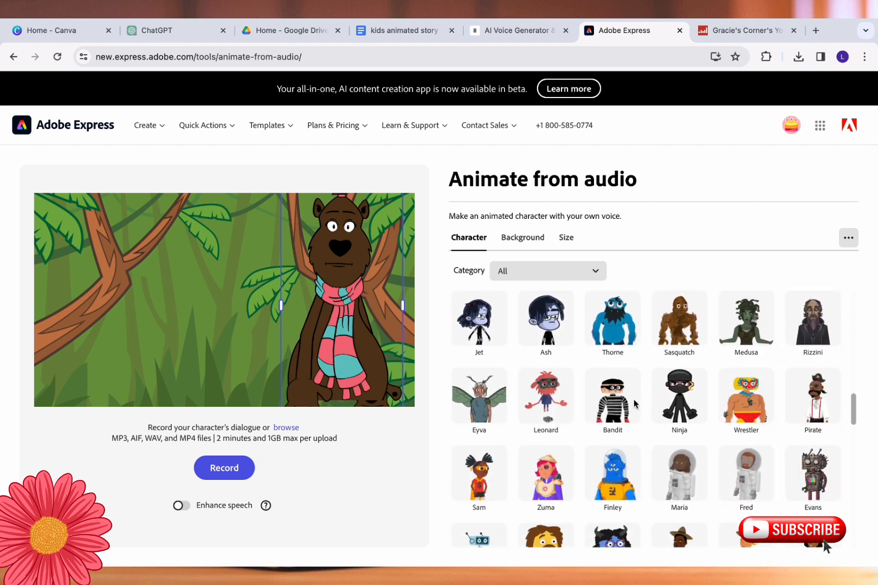
scroll(634, 401, down, 4)
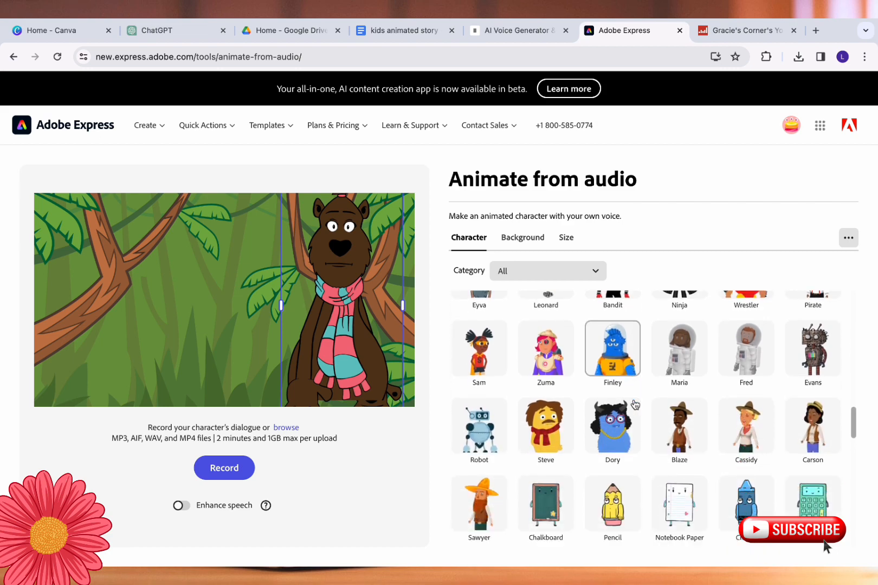
scroll(636, 404, up, 18)
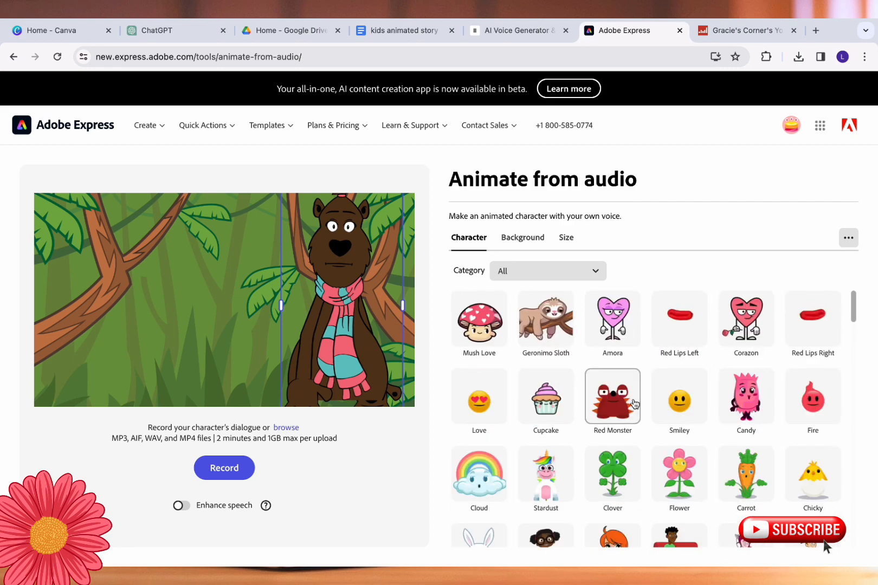
scroll(636, 404, down, 9)
scroll(635, 405, down, 3)
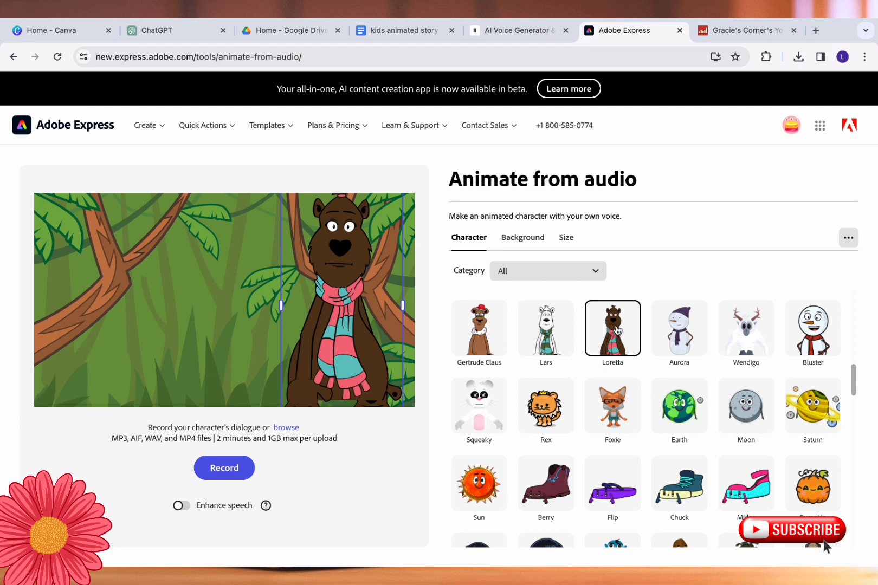
Try the Transparent background behind the bear character, then set the background back to Spring Jungle
click(527, 239)
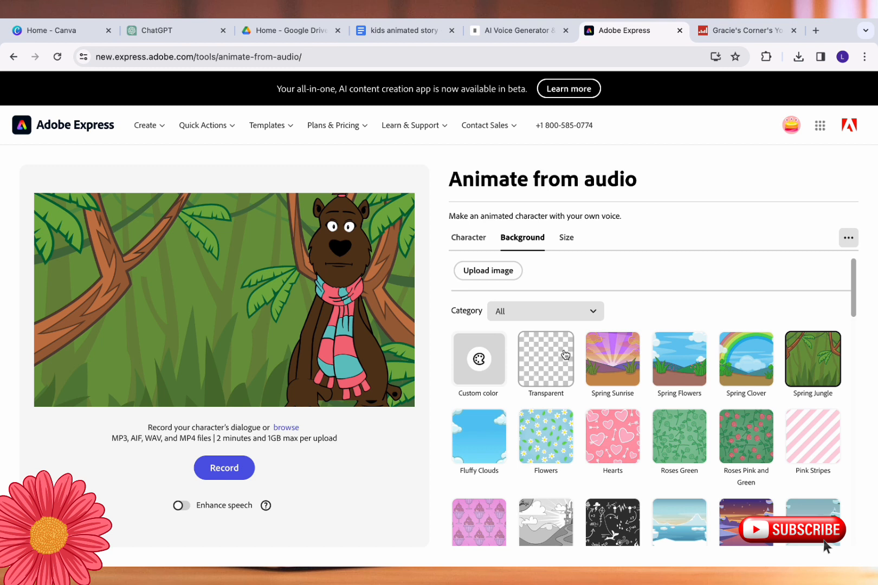
scroll(650, 482, down, 5)
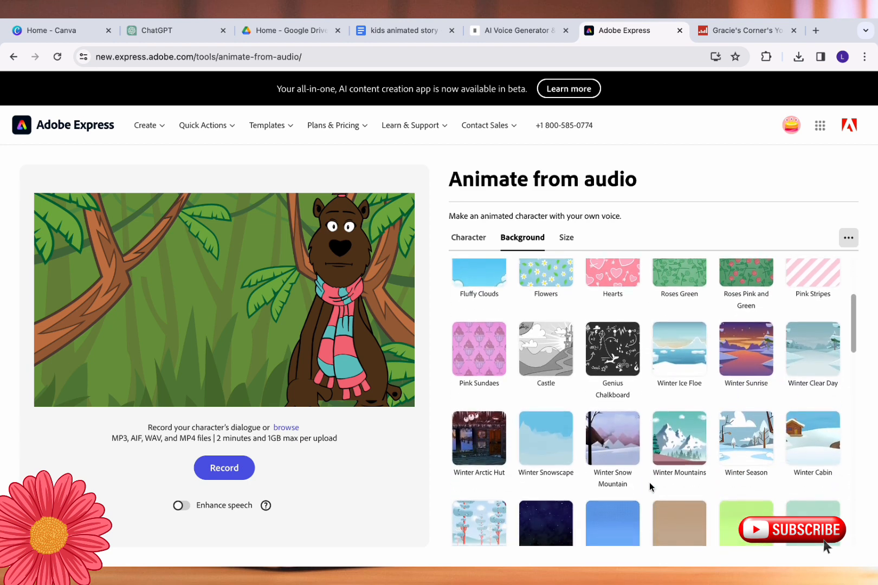
scroll(650, 486, up, 3)
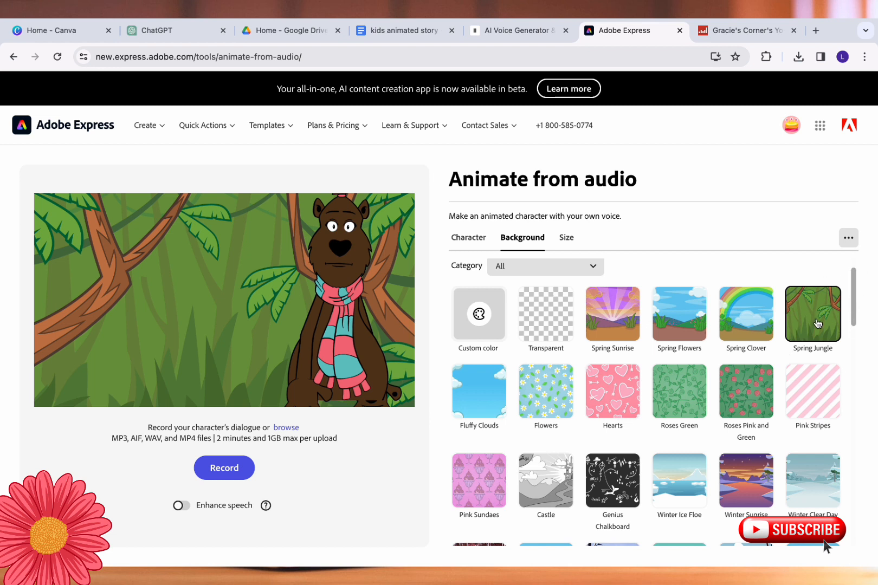
click(546, 315)
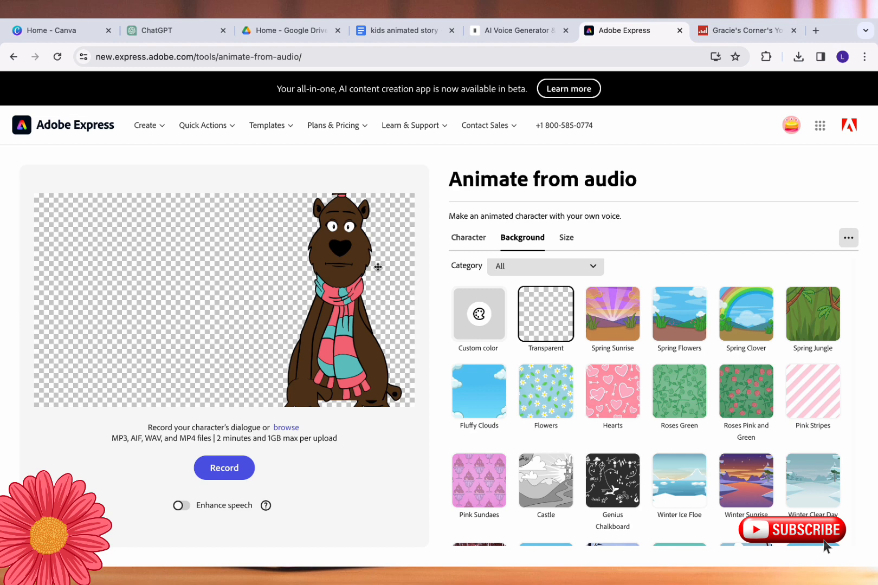
click(795, 318)
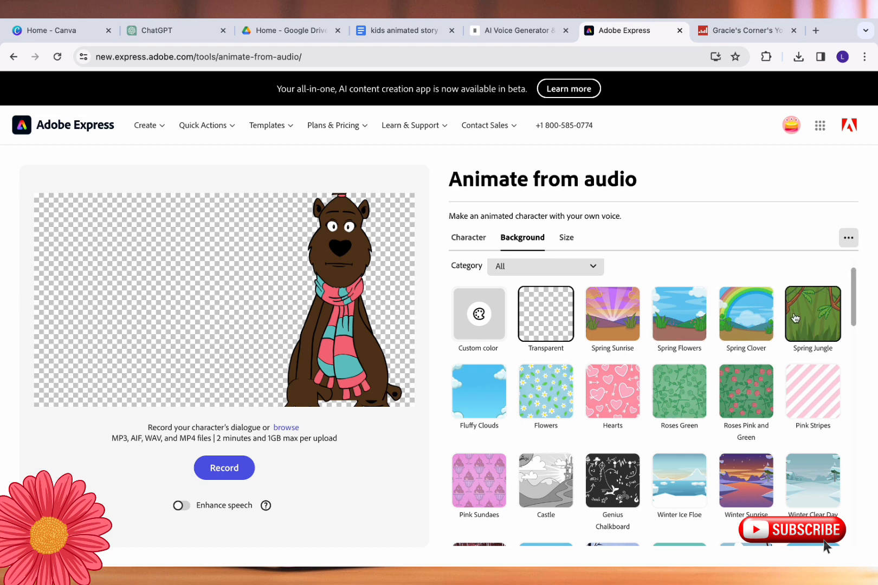
scroll(503, 319, up, 1)
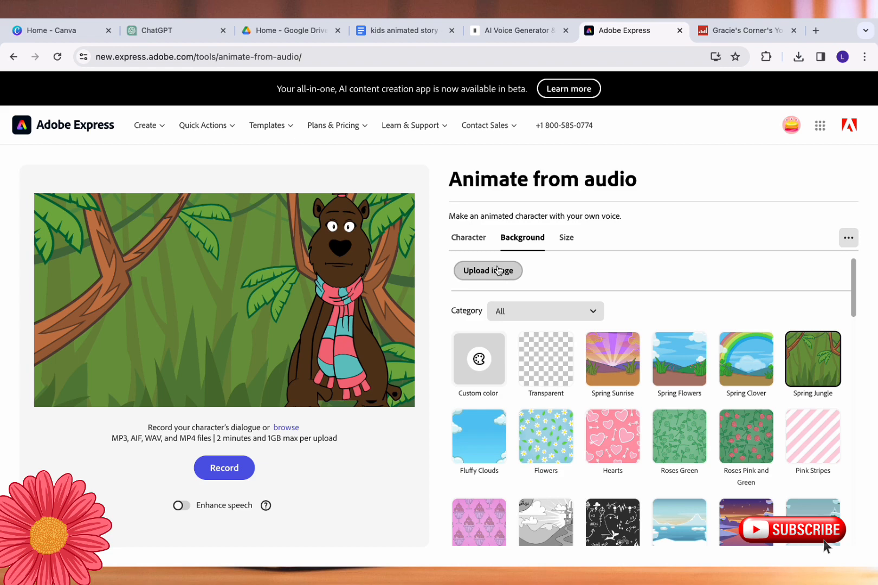
click(498, 271)
click(596, 411)
Review the output size options, including the platform list and the YouTube Landscape 16:9 format, and return to the character choices
click(567, 239)
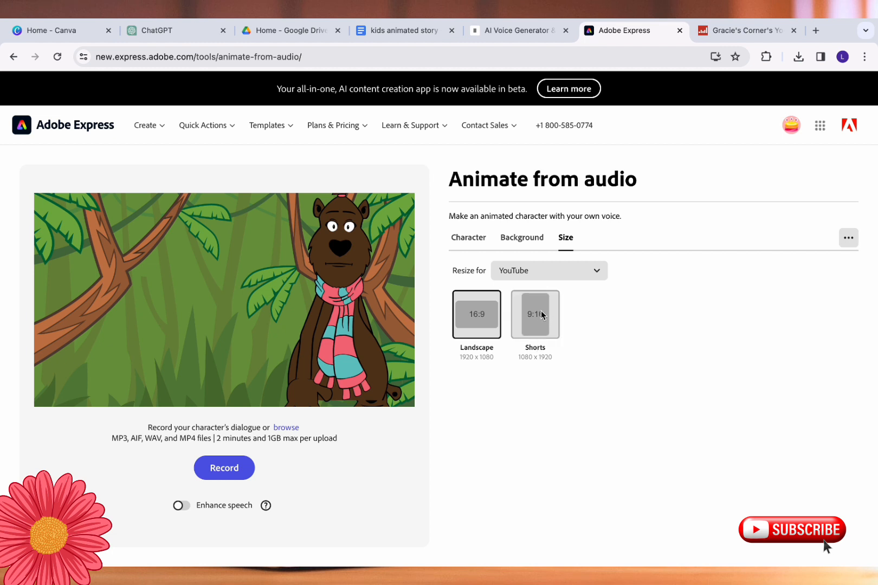
click(560, 276)
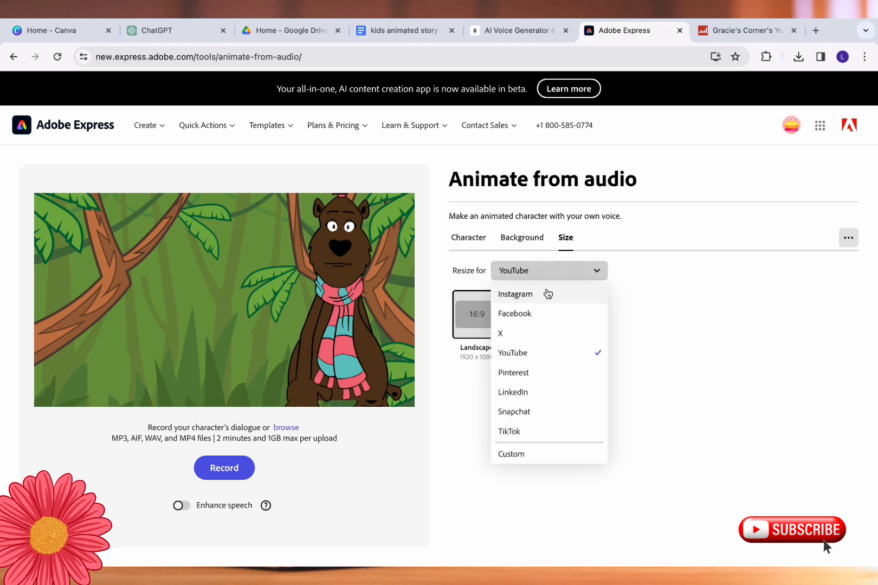
click(747, 310)
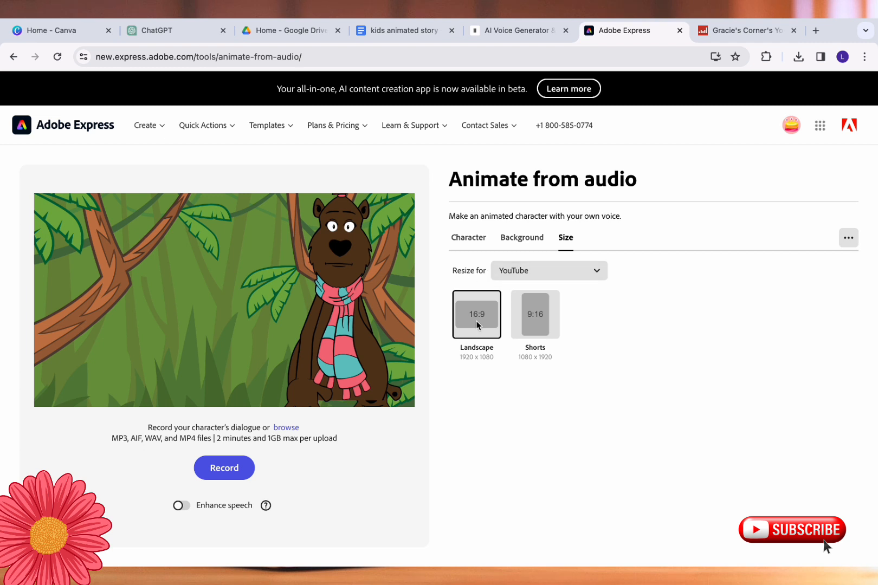
click(466, 239)
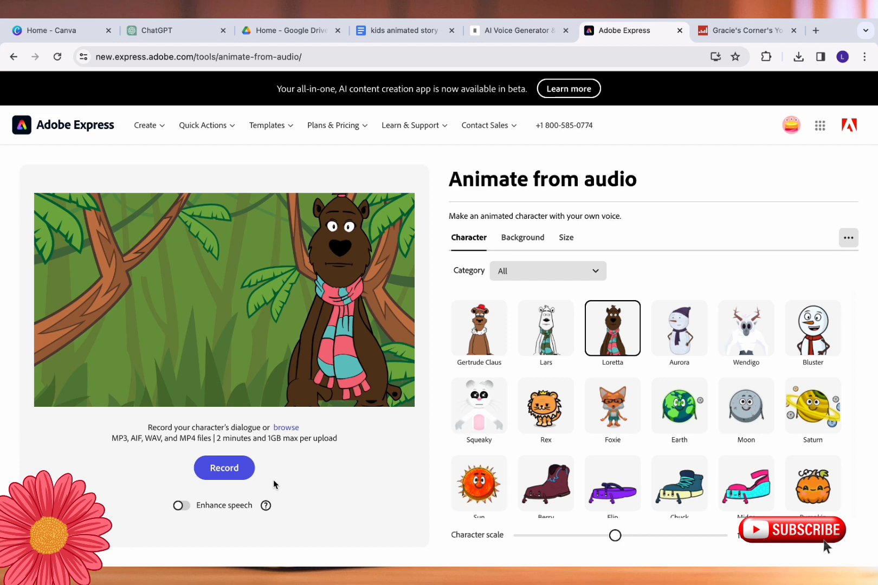
Try to load the first ElevenLabs MP3 in the audio 1 folder as the bear's dialogue
click(287, 429)
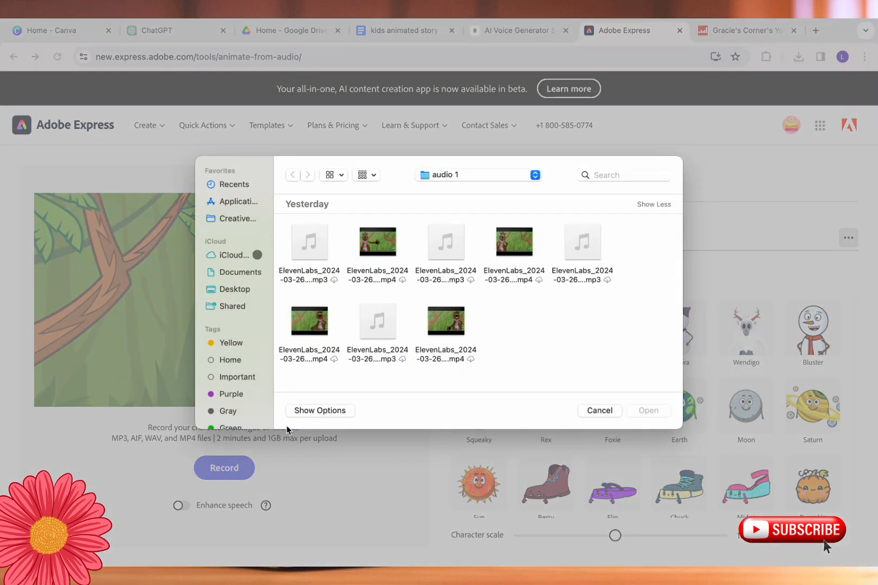
click(316, 251)
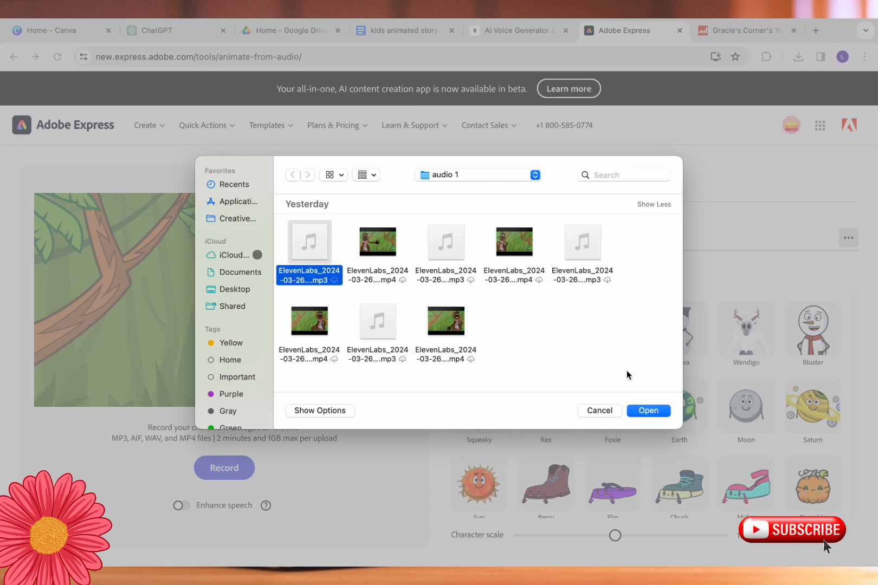
click(658, 415)
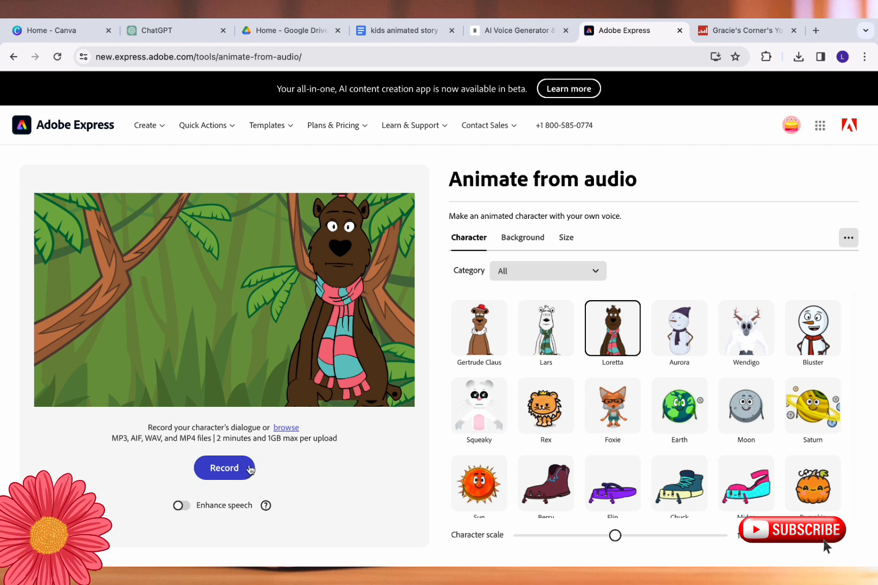
Animate the bear with the third ElevenLabs MP3 in the audio 1 folder and download the resulting video
click(286, 428)
click(318, 252)
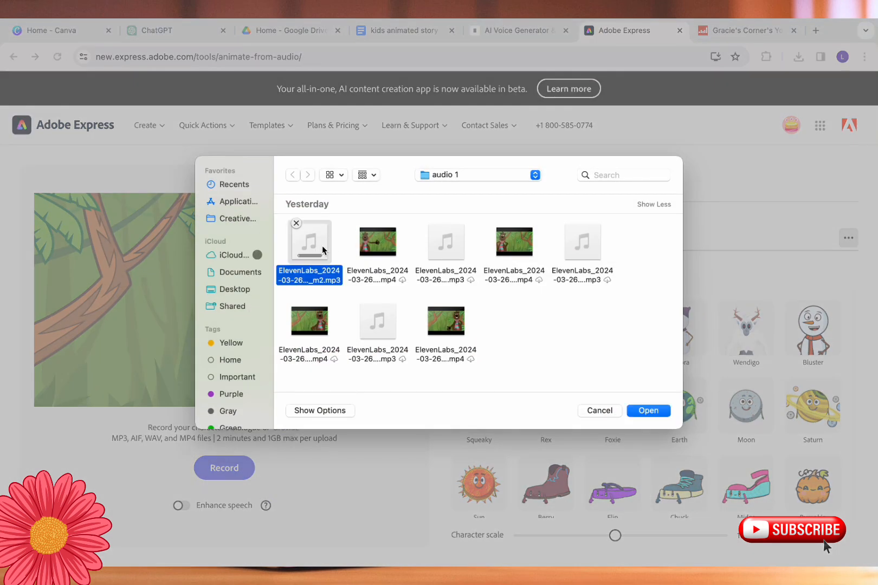
click(569, 259)
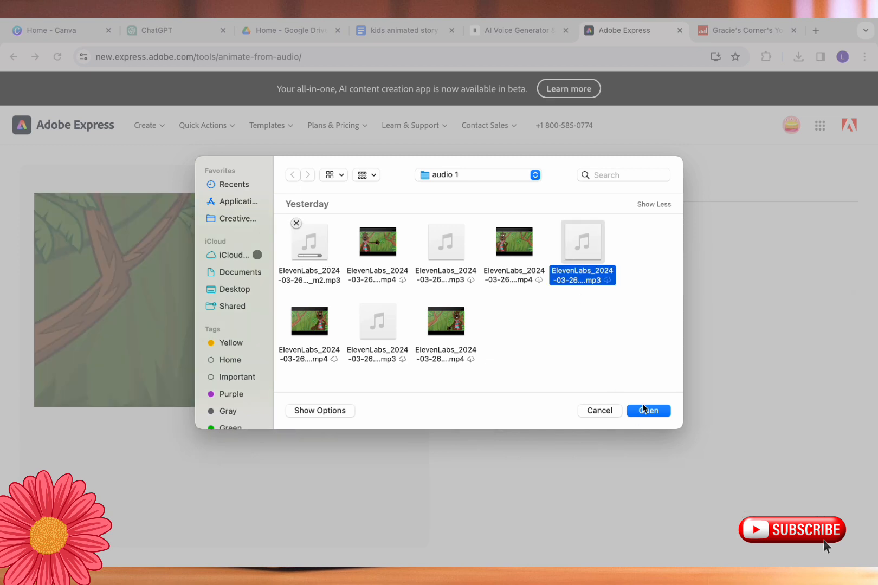
click(646, 411)
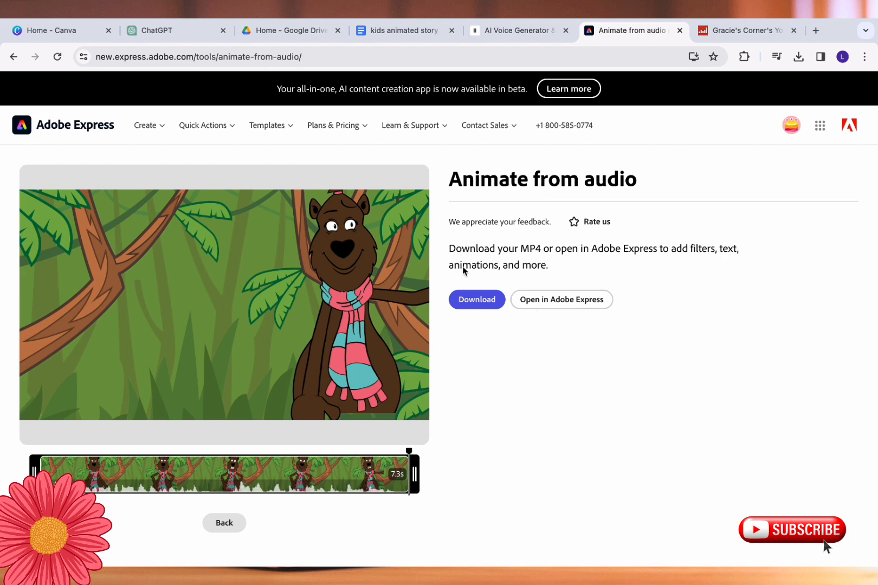
click(472, 299)
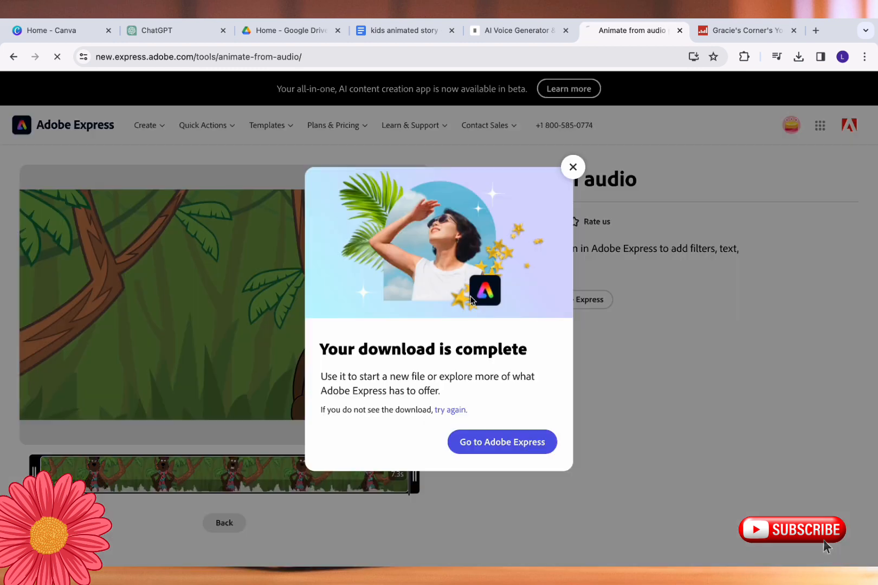
click(574, 167)
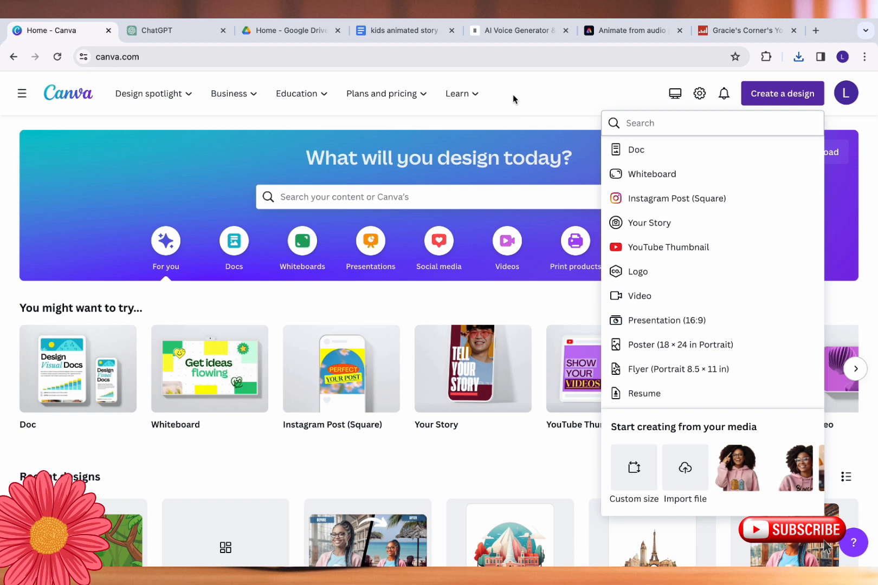
In Canva, look over the plans and pricing options and create a blank Presentation (16:9) design
click(514, 99)
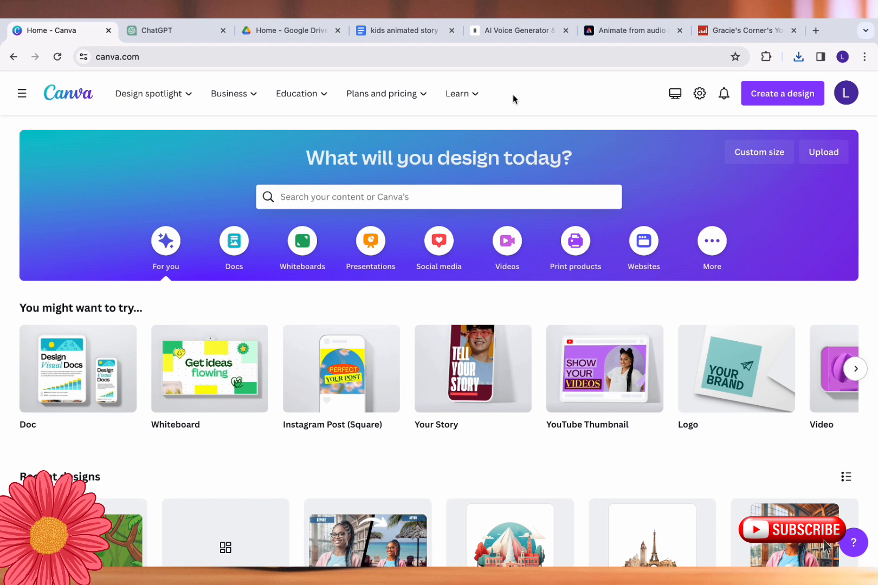
click(423, 98)
click(424, 98)
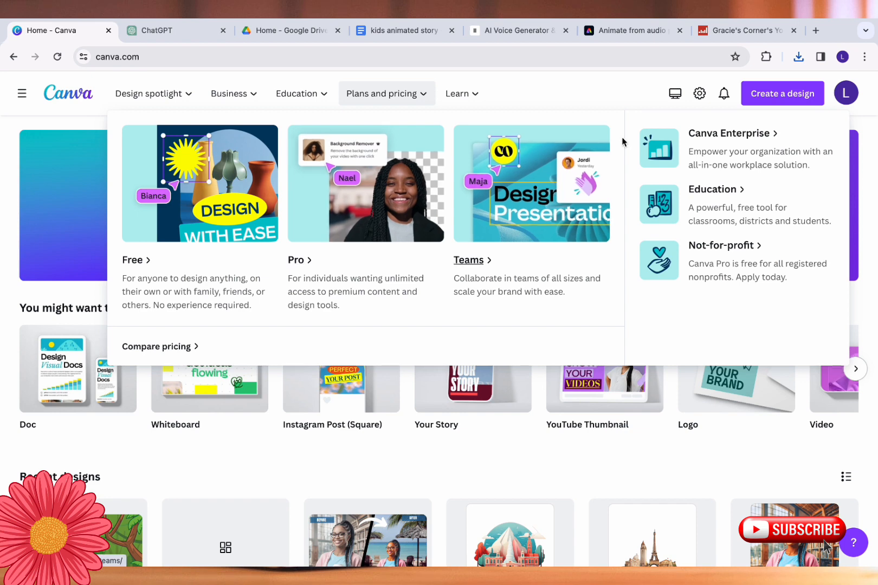
click(774, 103)
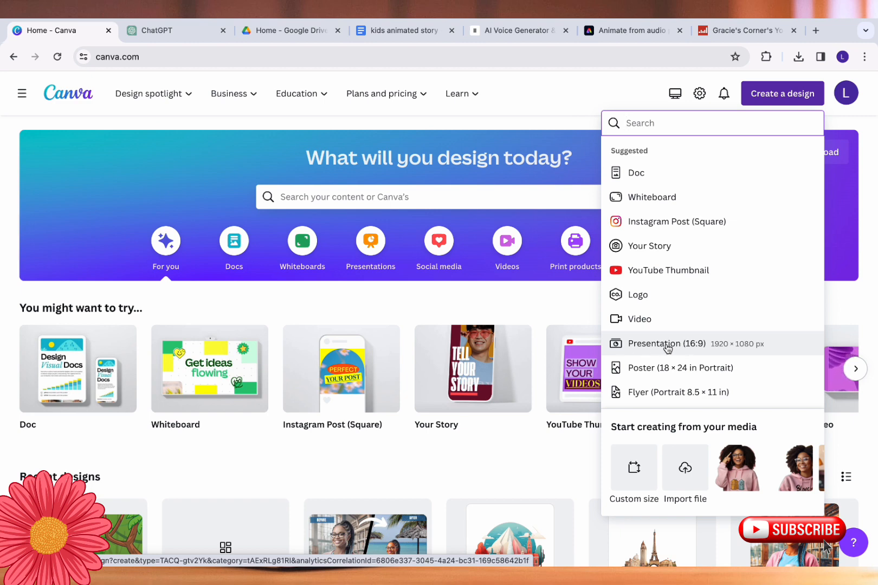
click(668, 345)
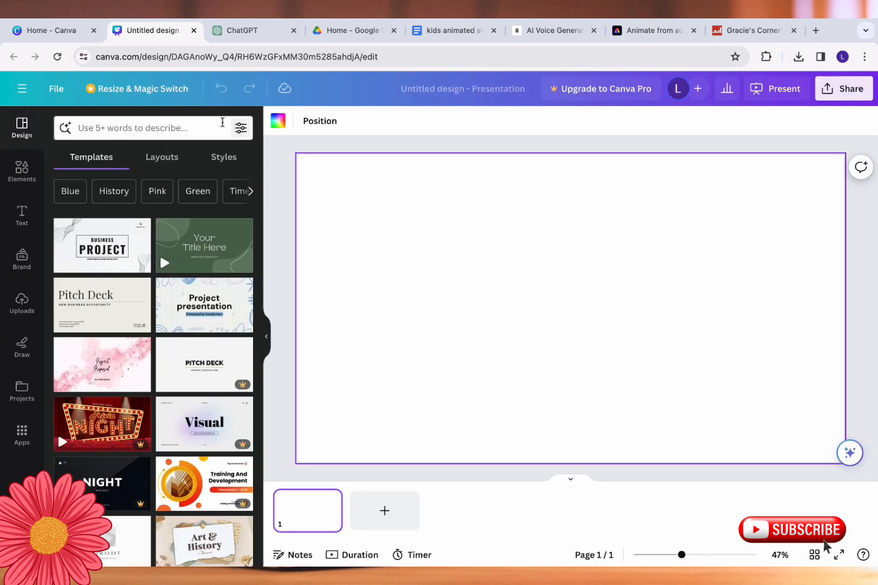
Place the four uploaded jungle bear videos on separate pages, starting with the 7.2s clip, with the 8.0s clip third and the 6.7s clip fourth
click(15, 309)
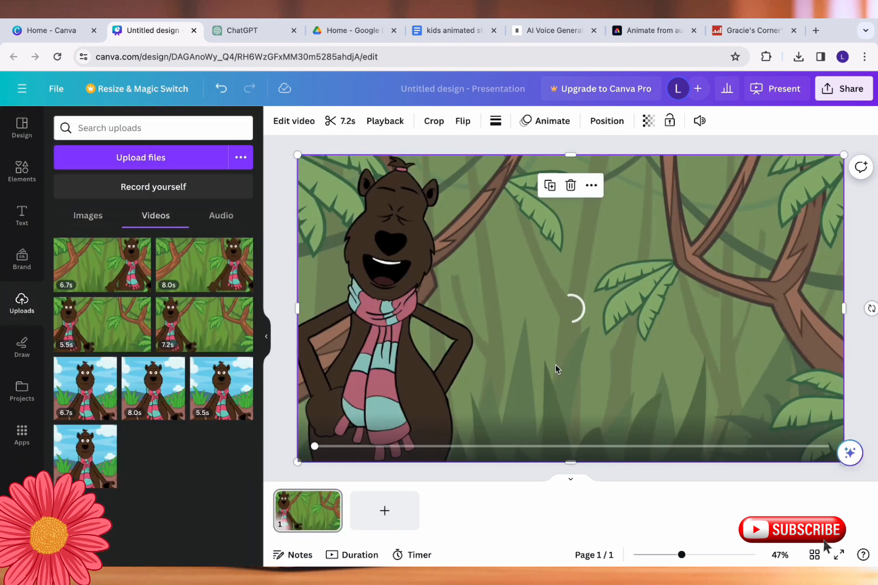
drag(264, 353, 369, 503)
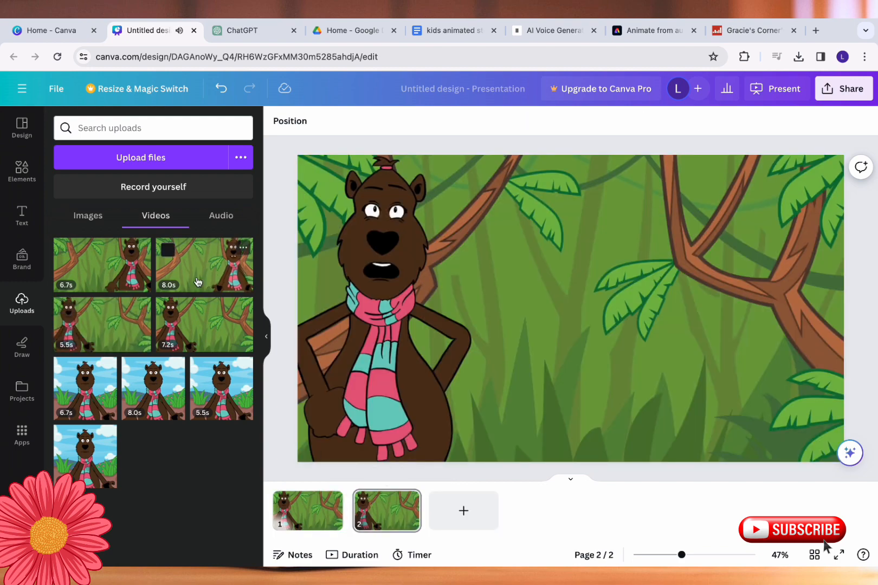
drag(217, 266, 467, 512)
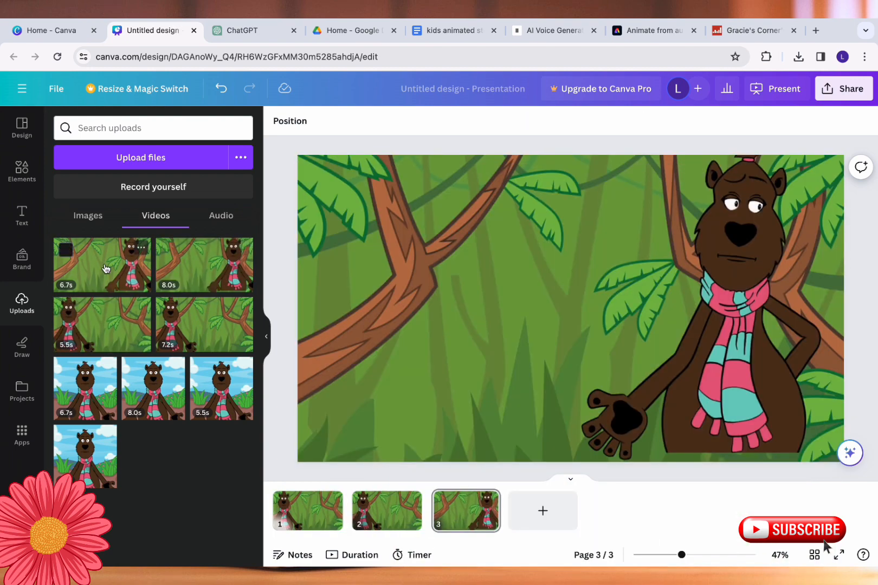
drag(103, 265, 562, 494)
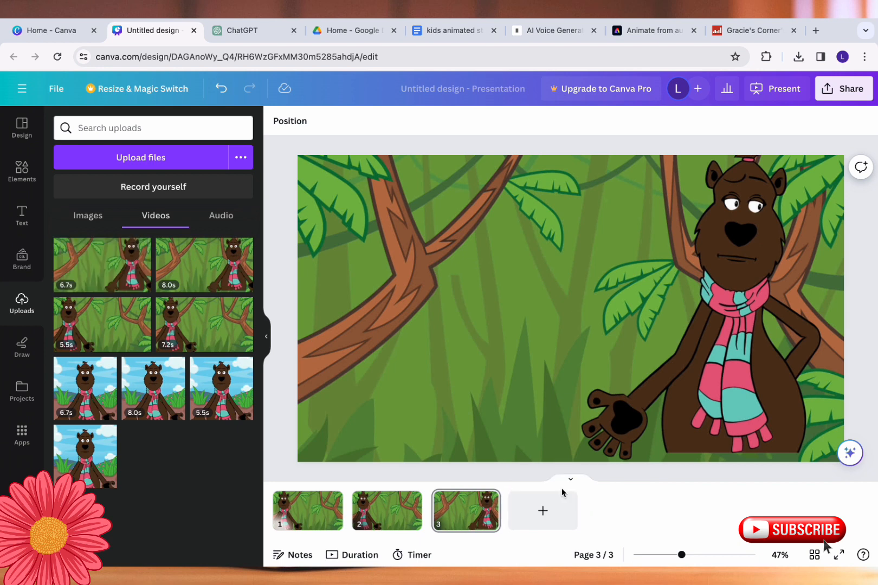
drag(728, 474, 544, 512)
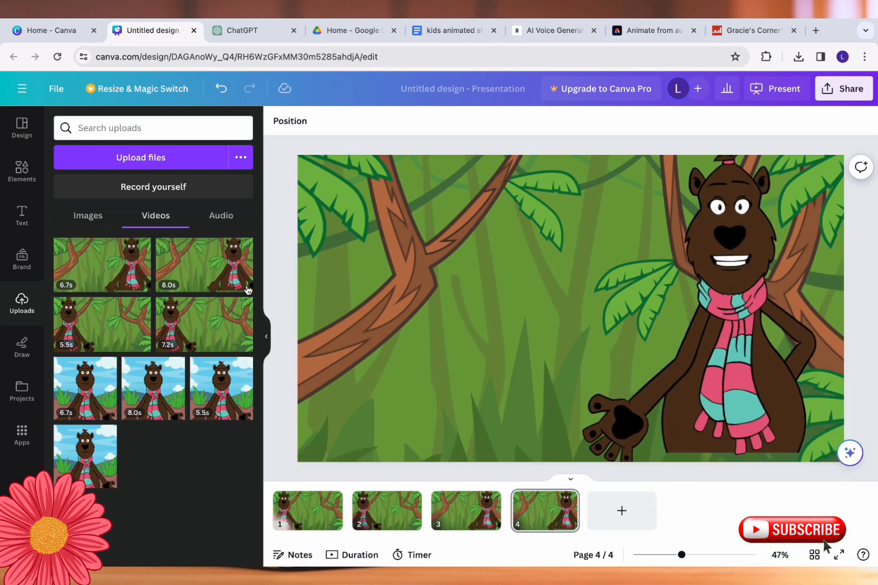
Return to page 1, search the elements for "animated birds" and show all matching graphics
click(308, 511)
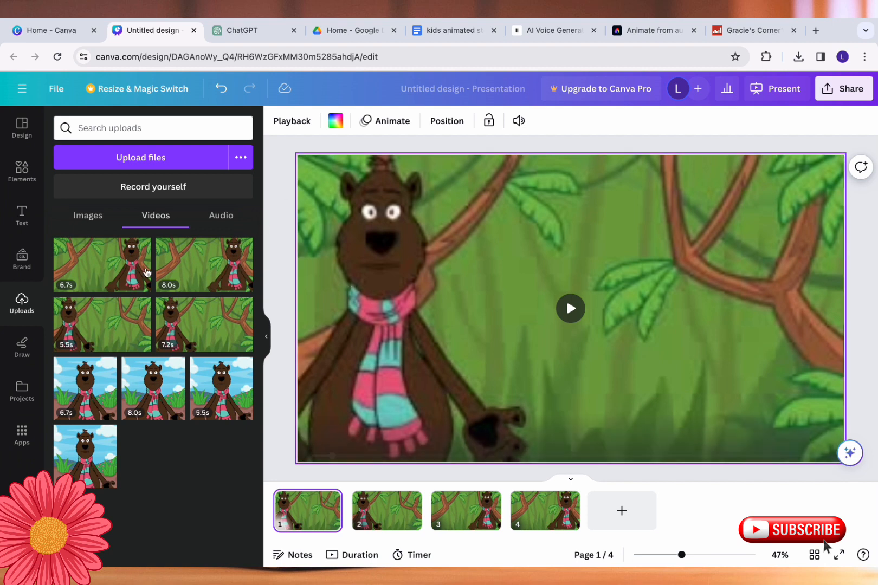
text(A)
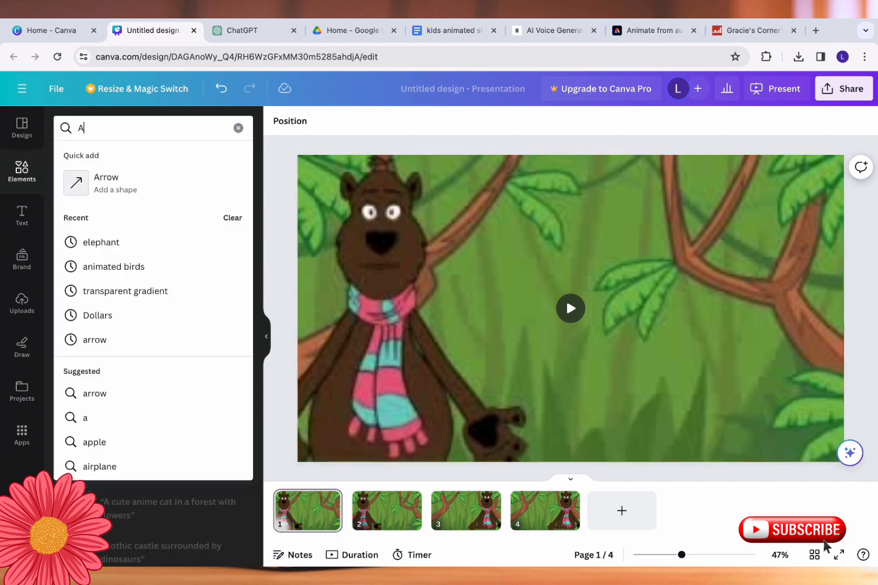
text(nited n)
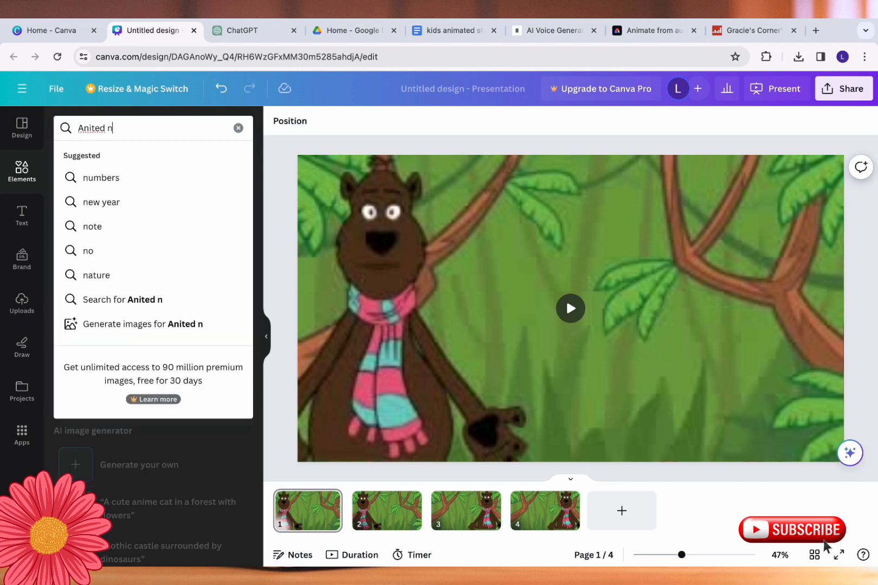
key(BackSpace)
key(BackSpace)
key(BackSpace)
text(ma)
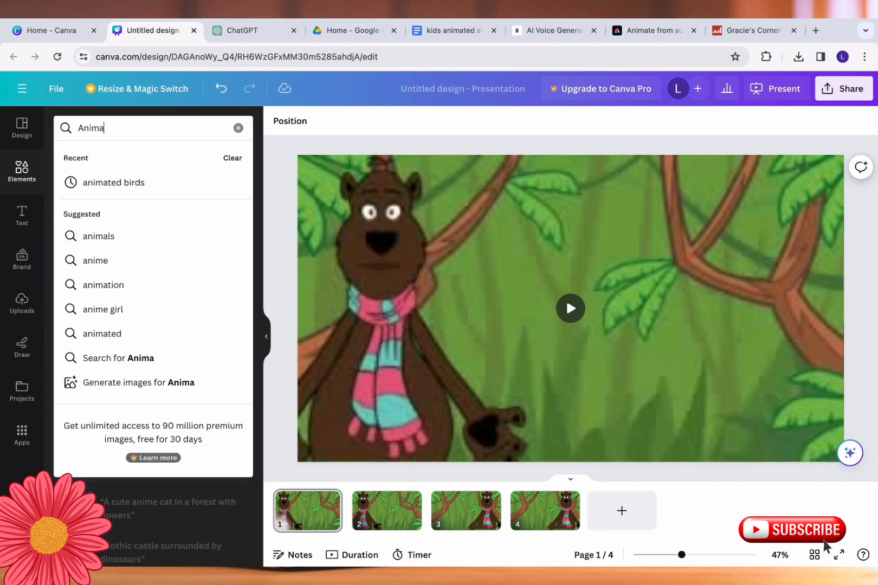
text(ted)
click(122, 182)
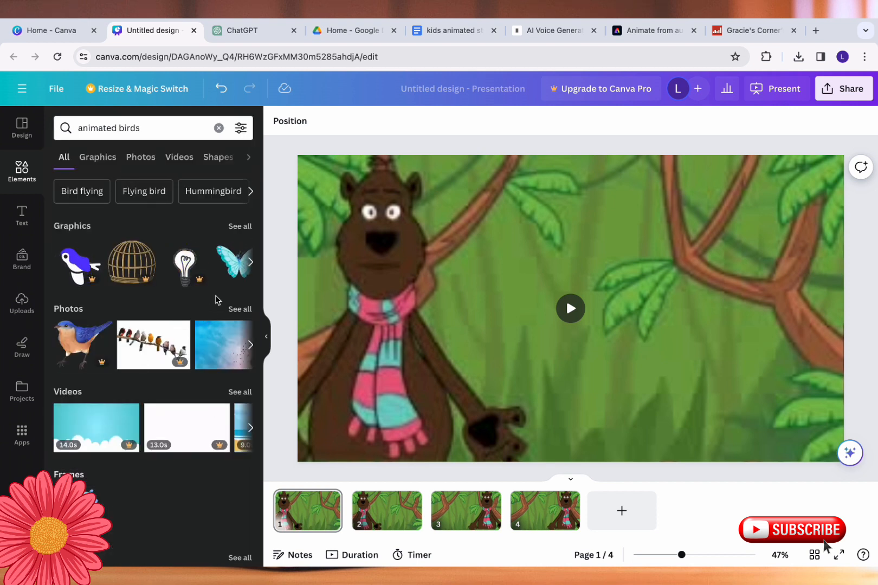
click(243, 229)
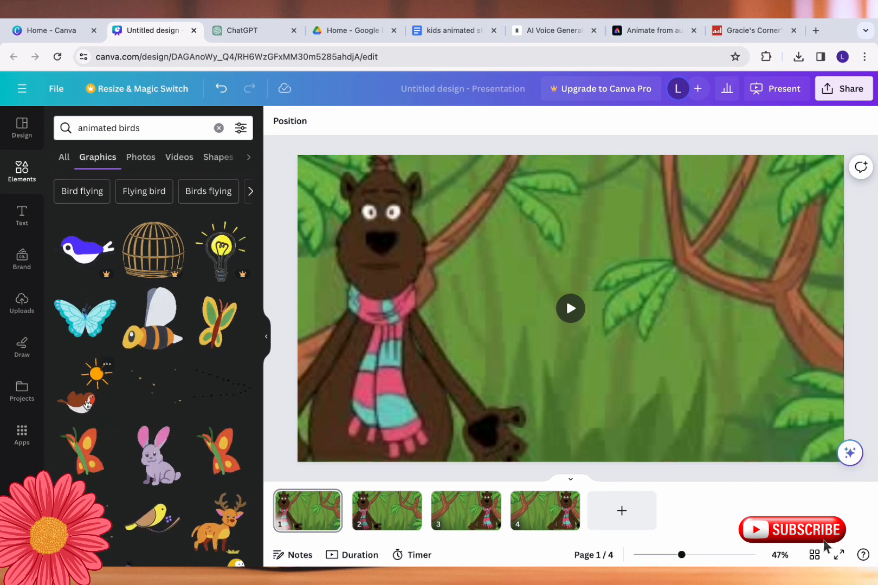
Add the brown bird with sun graphic to page 1, shrink it and place it among the upper branches of the tree opposite the bear
click(84, 386)
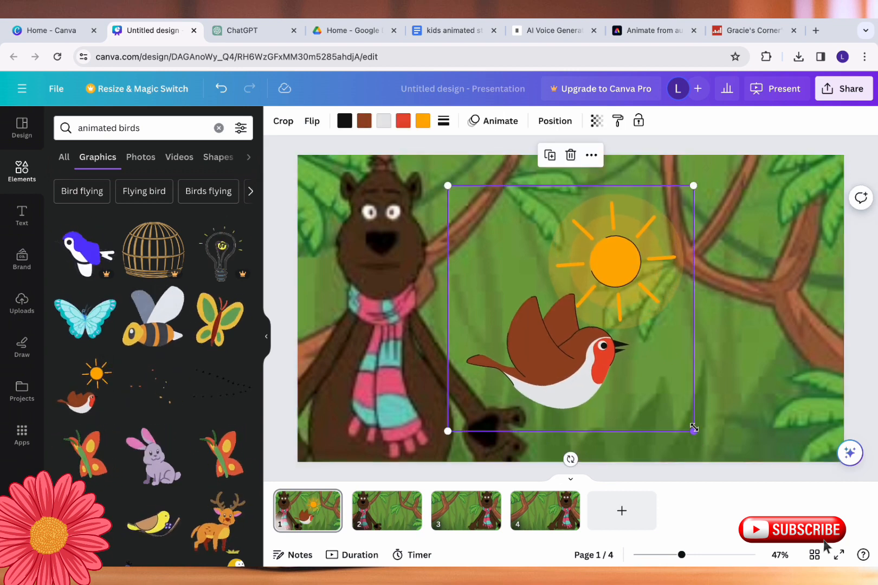
drag(693, 431, 480, 290)
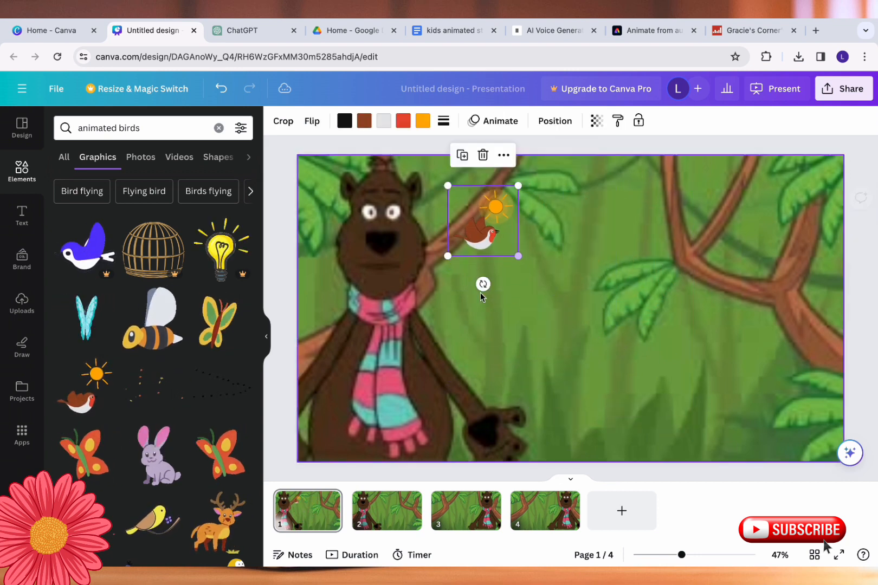
drag(472, 226, 753, 226)
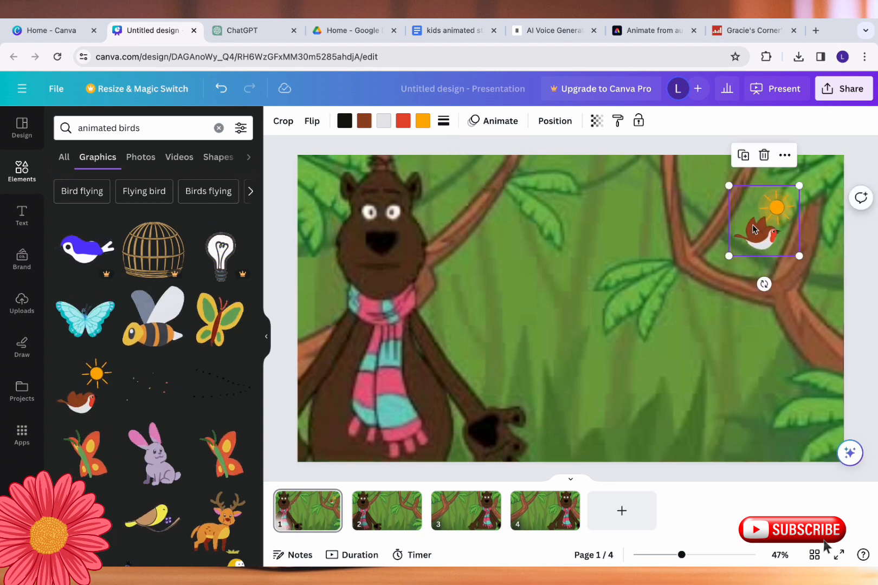
drag(792, 193, 773, 212)
drag(755, 245, 760, 248)
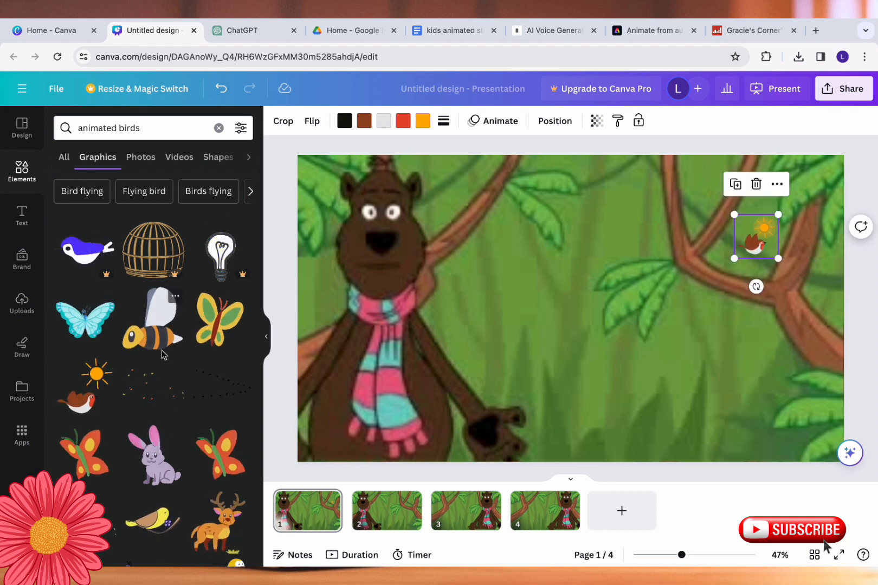
Add the yellow-green butterfly graphic to page 1, shrink it and place it beside the bear's head near the upper leaves
click(218, 320)
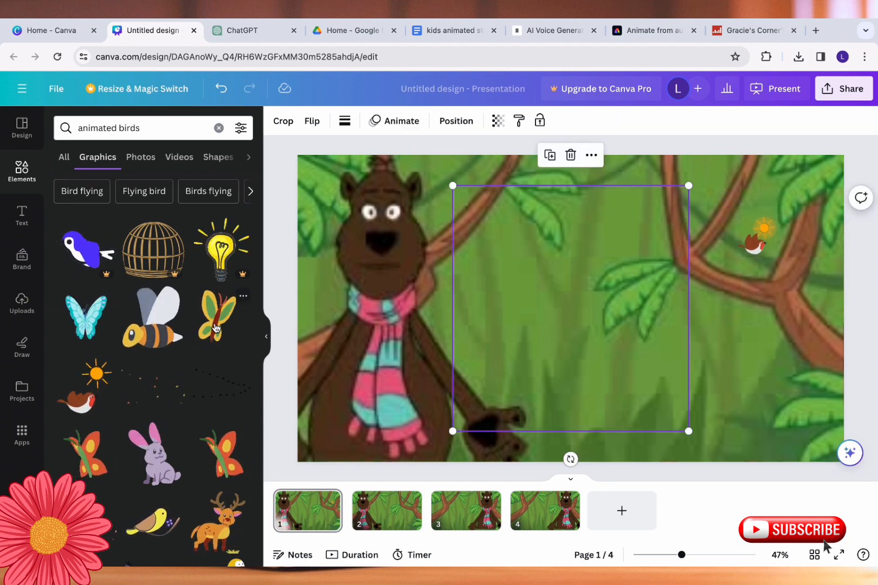
drag(687, 184, 518, 364)
drag(488, 406, 559, 236)
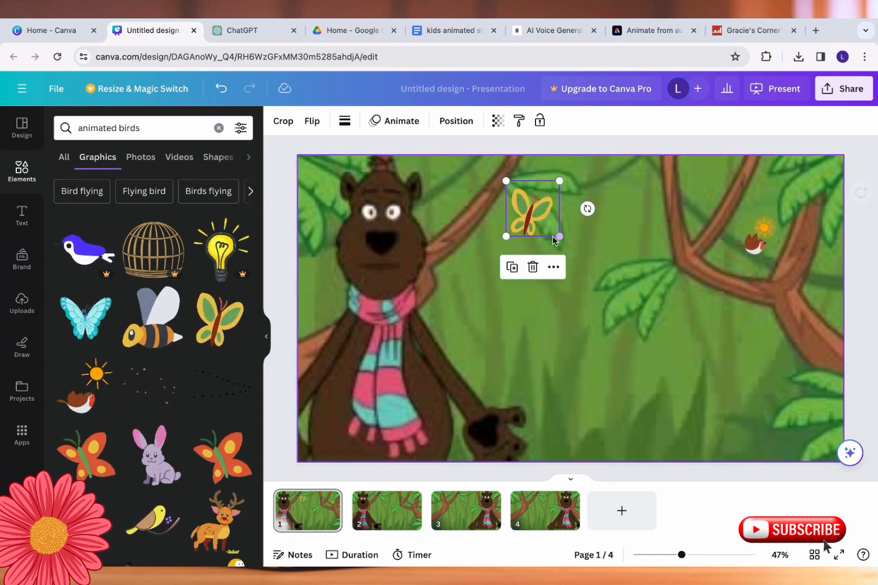
Search the graphics elements for "animated trees"
scroll(157, 397, down, 1)
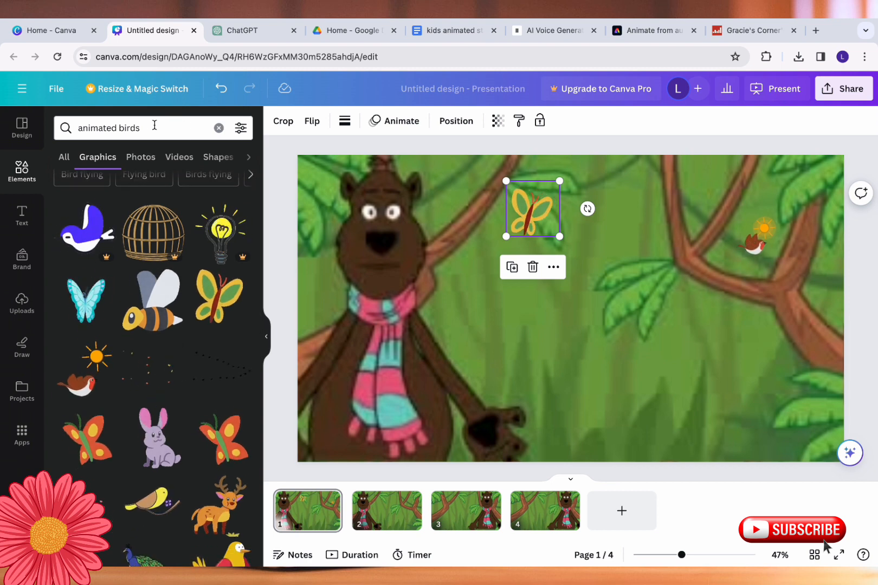
double_click(129, 127)
text(trees)
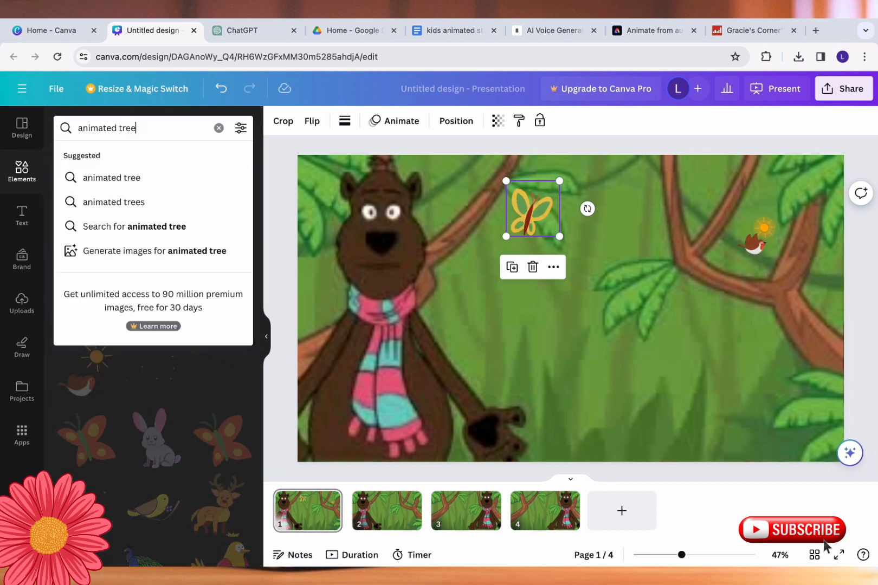
key(Return)
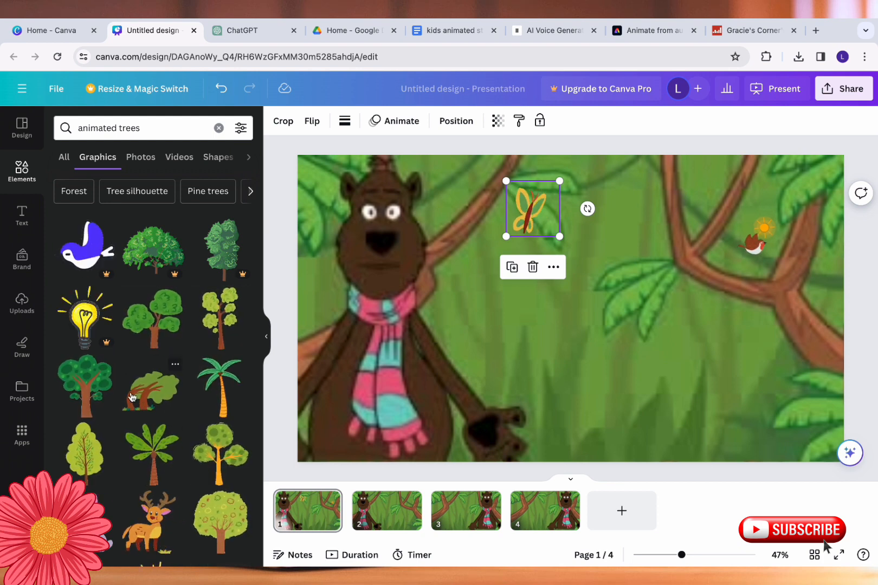
Add the dark green round-crowned tree to page 1, shrink it and place it in the lower corner opposite the bear
click(86, 386)
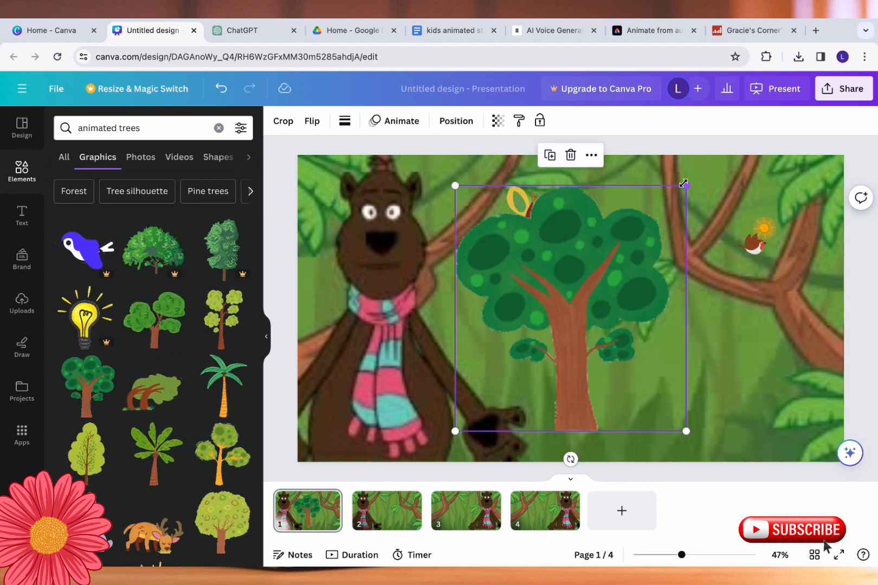
drag(684, 184, 562, 359)
drag(505, 408, 816, 436)
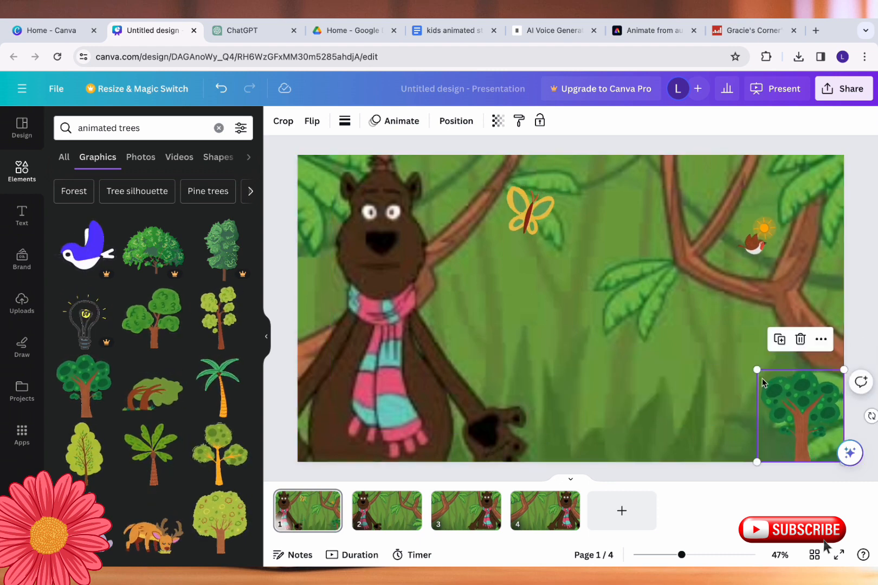
drag(757, 370, 734, 346)
mouse_move(307, 544)
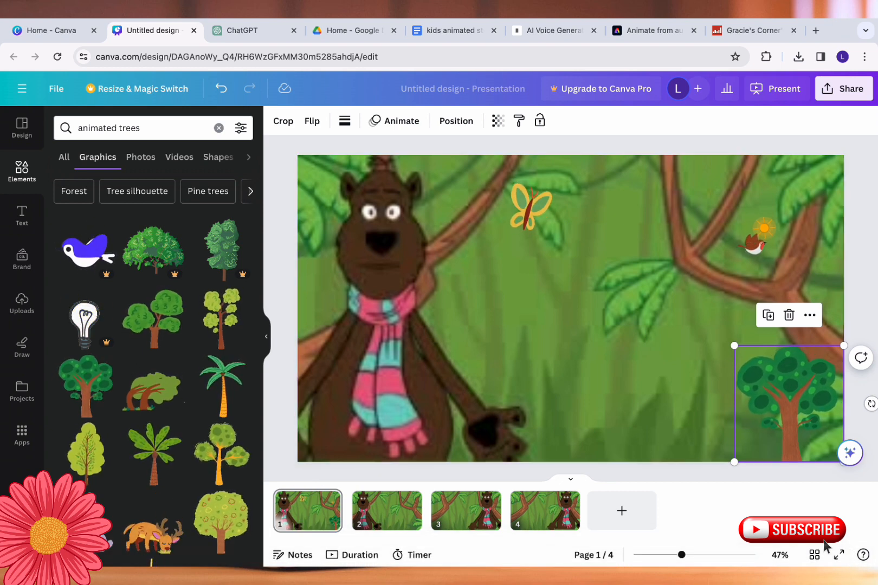
Open page 2, preview part of its bear video and clear the element search
click(386, 510)
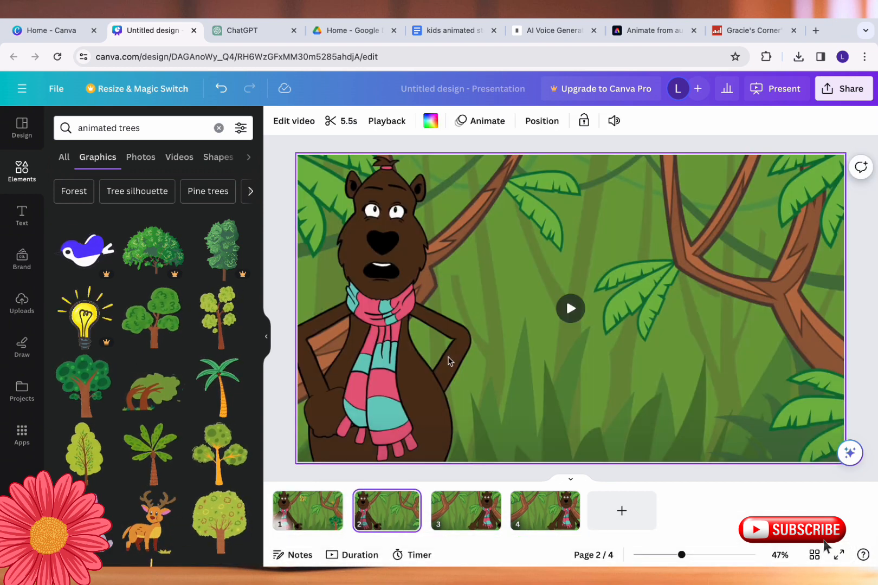
click(569, 309)
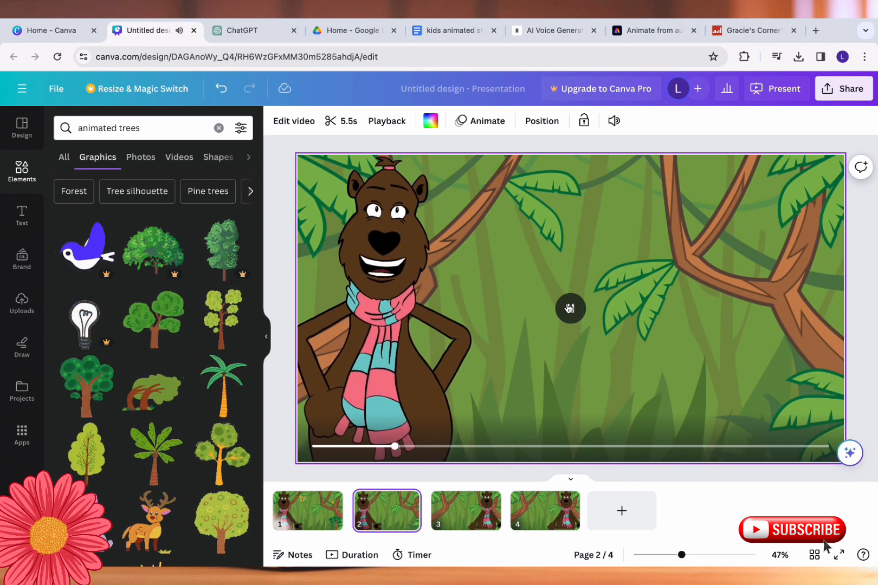
click(569, 308)
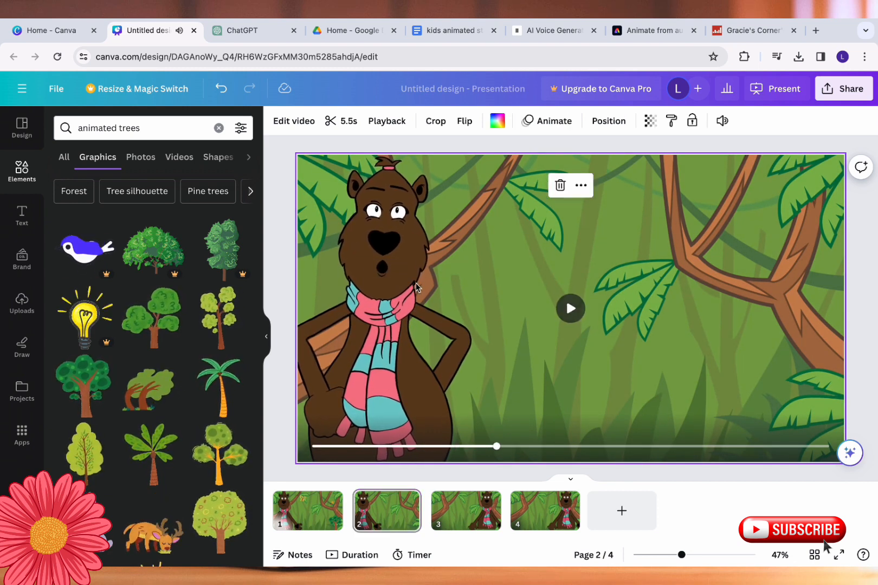
click(219, 129)
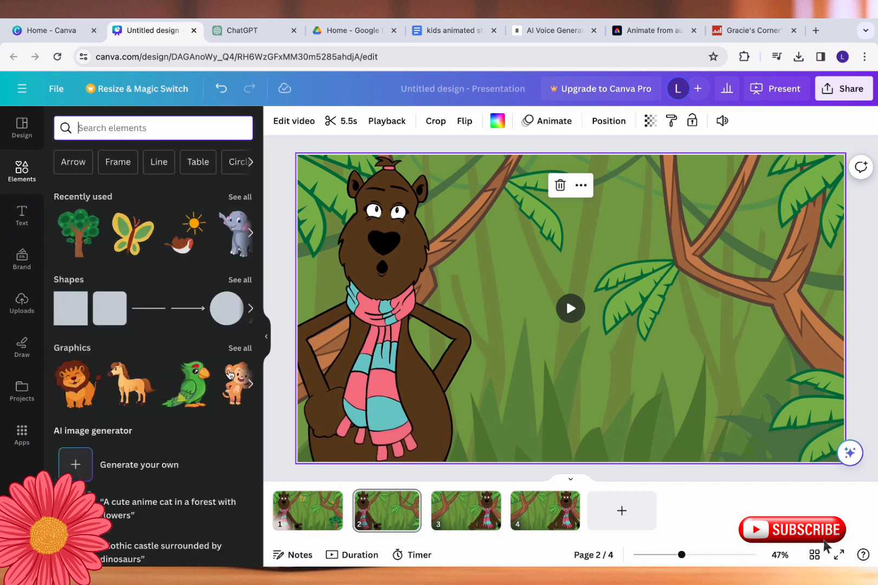
click(231, 374)
drag(547, 315, 609, 373)
key(Delete)
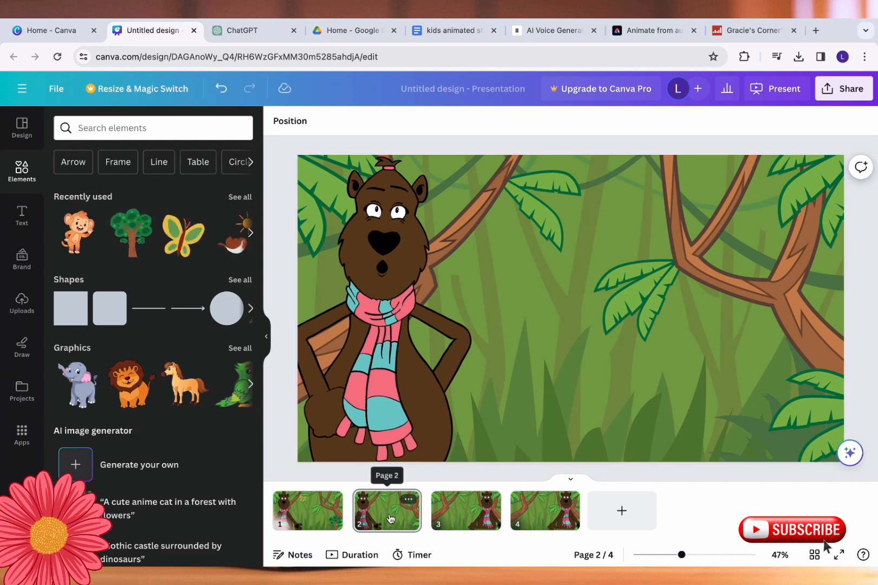
Add the waving orange monkey graphic to page 2, place it in the grass beside the bear and apply the Tectonic animation to it
click(568, 274)
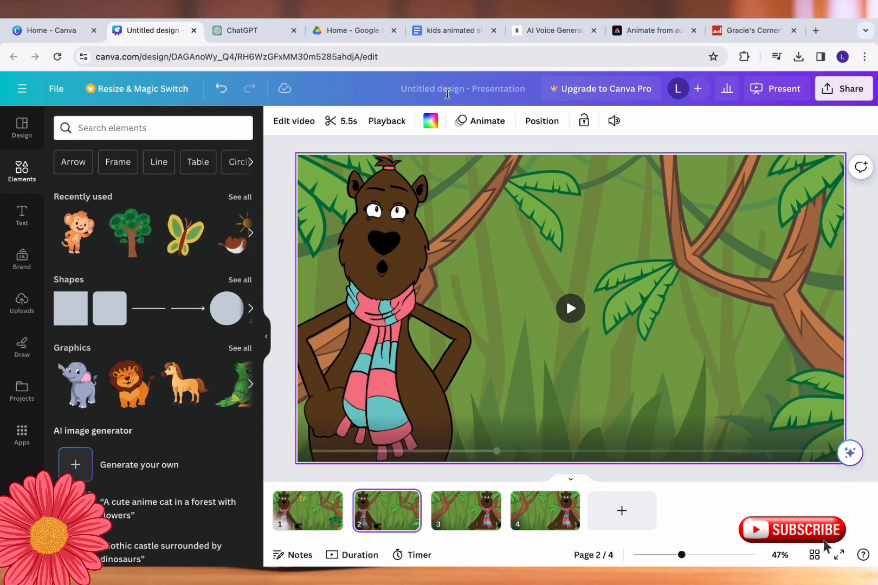
drag(78, 232, 592, 301)
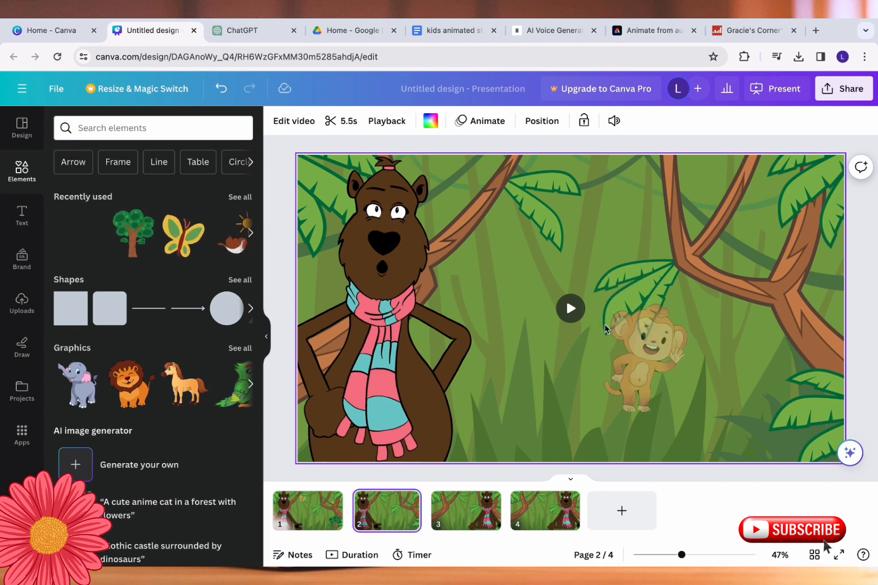
drag(544, 278, 542, 276)
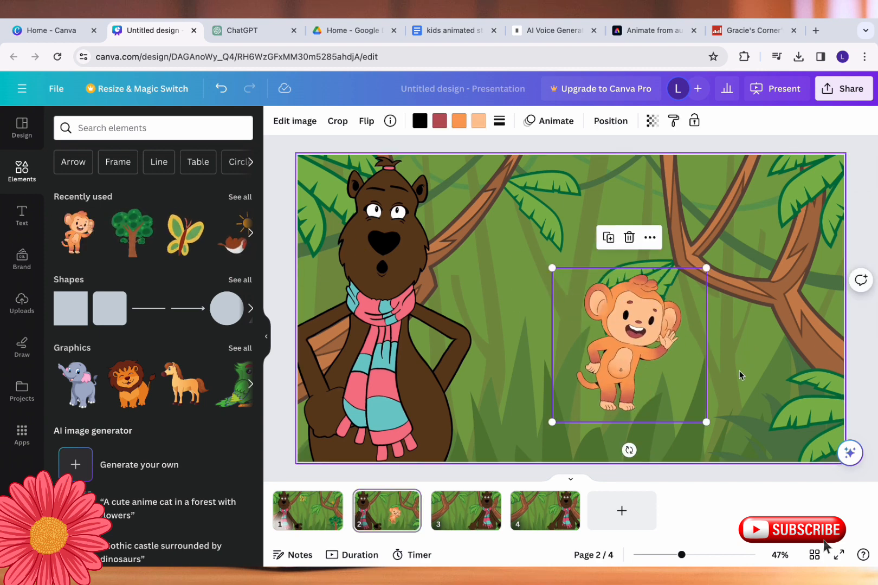
drag(642, 333, 646, 356)
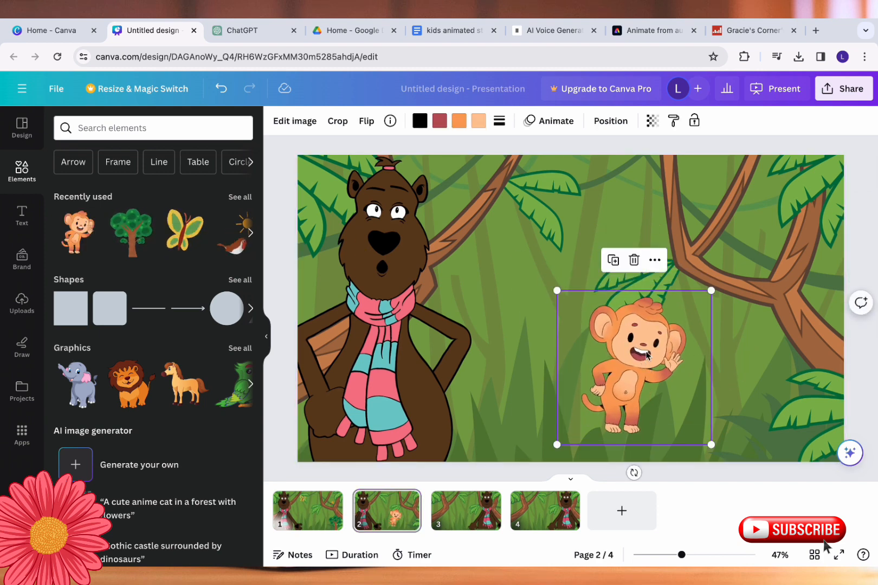
click(556, 121)
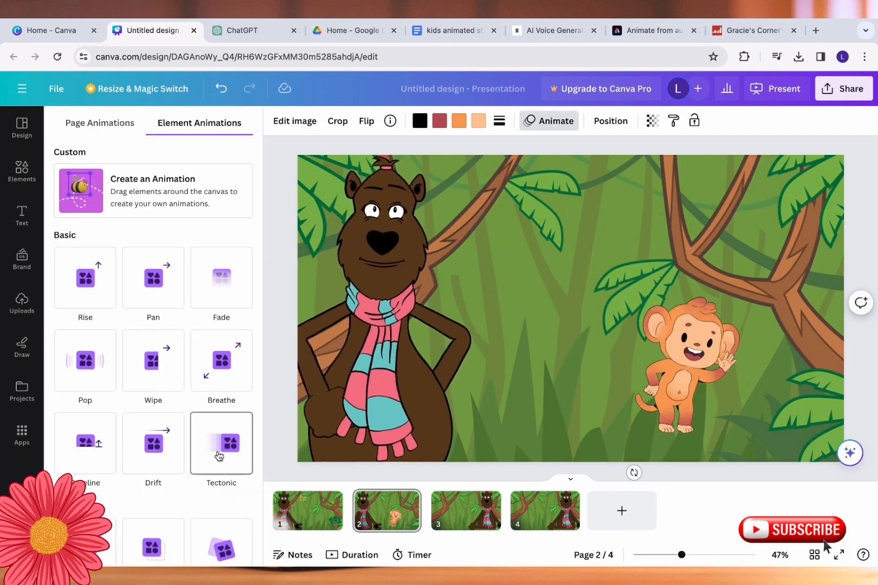
click(219, 456)
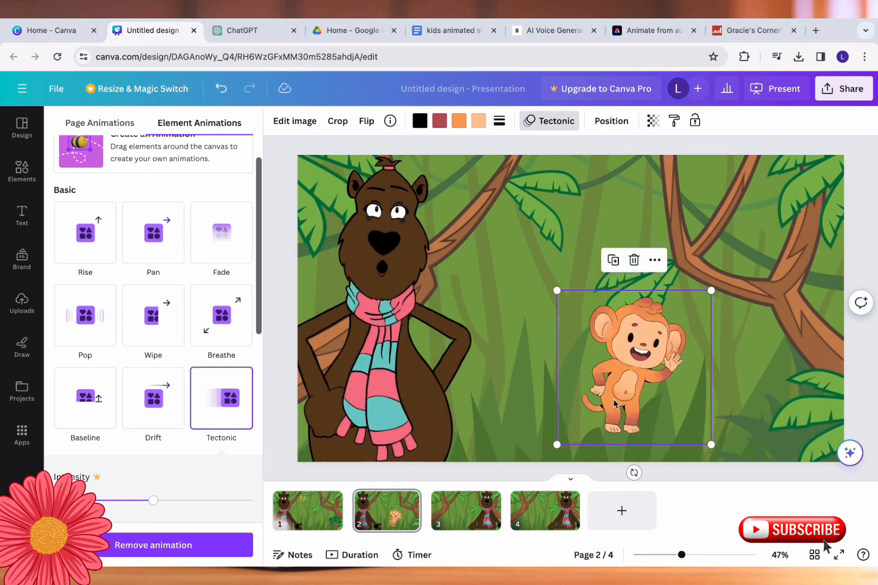
Open page 3, briefly preview its bear video and show all recently used graphics
click(453, 520)
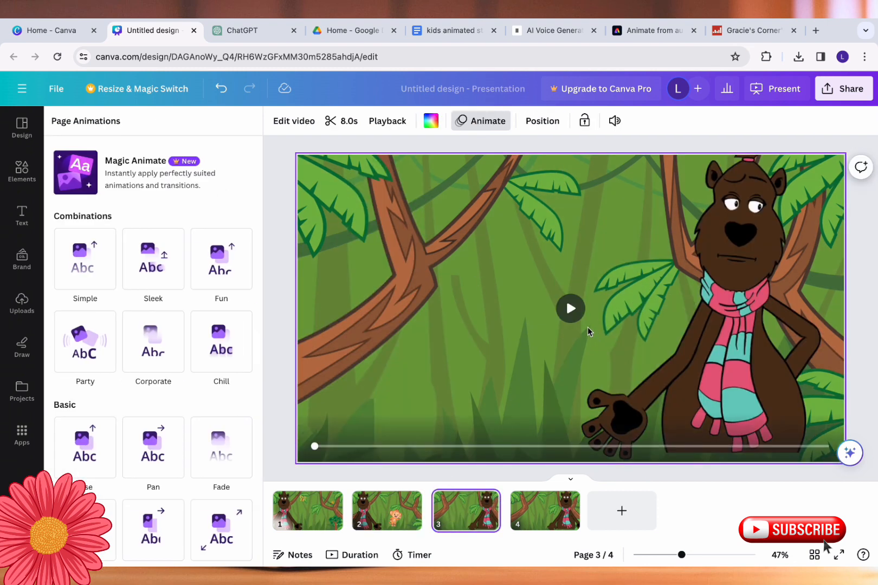
click(571, 309)
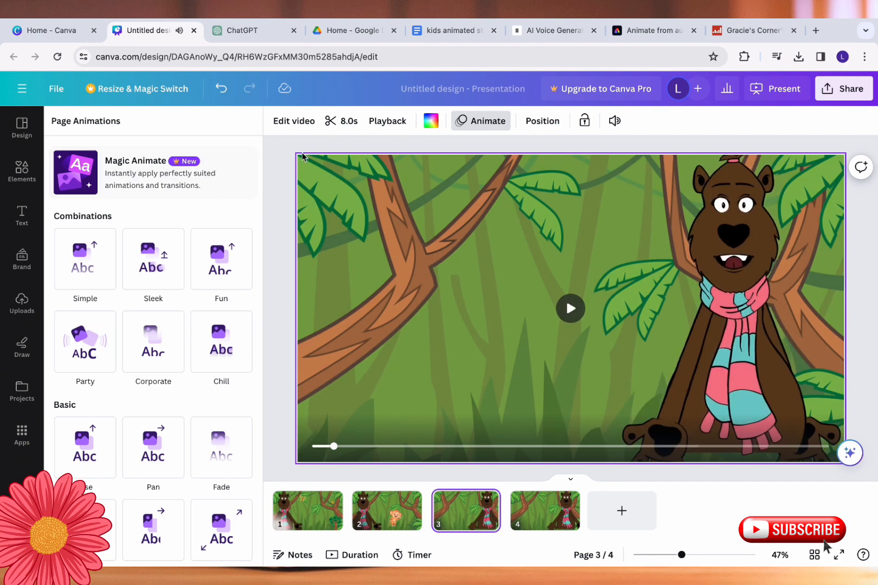
click(22, 171)
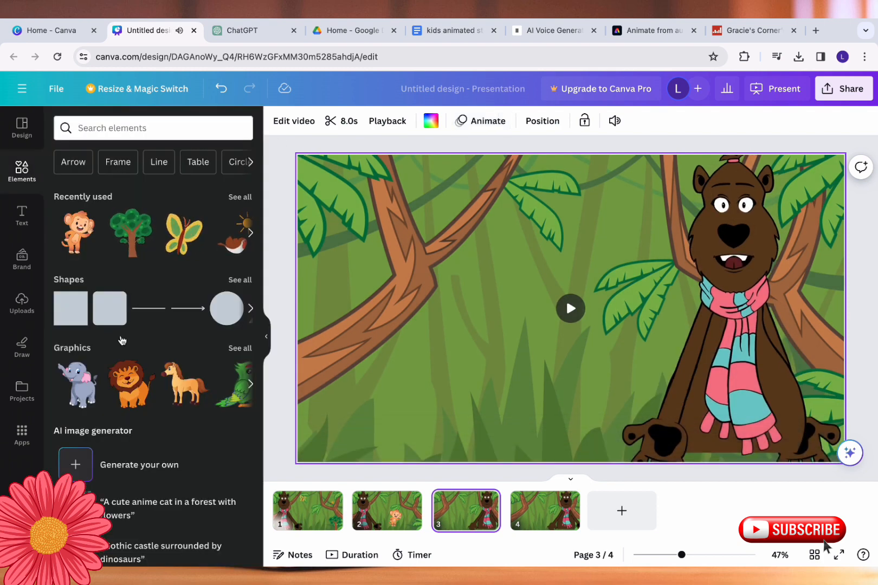
click(235, 349)
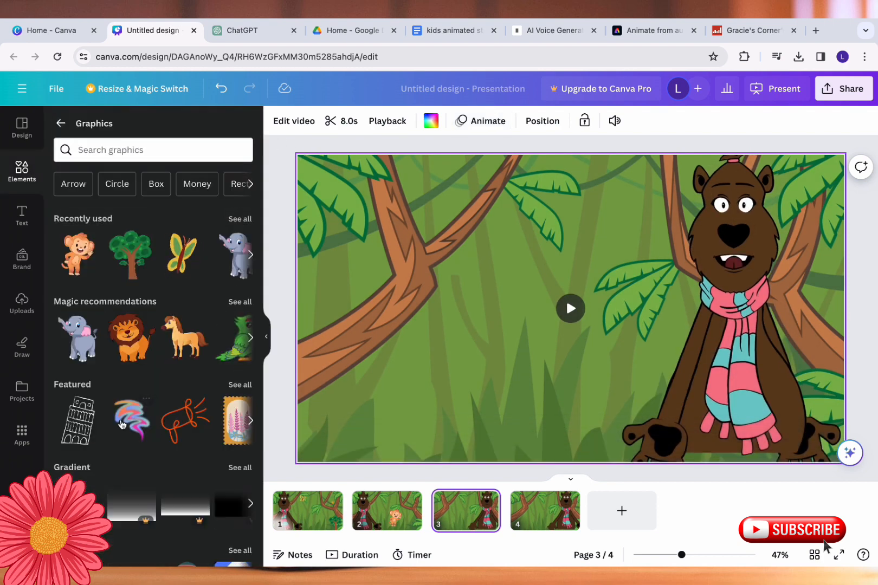
click(245, 224)
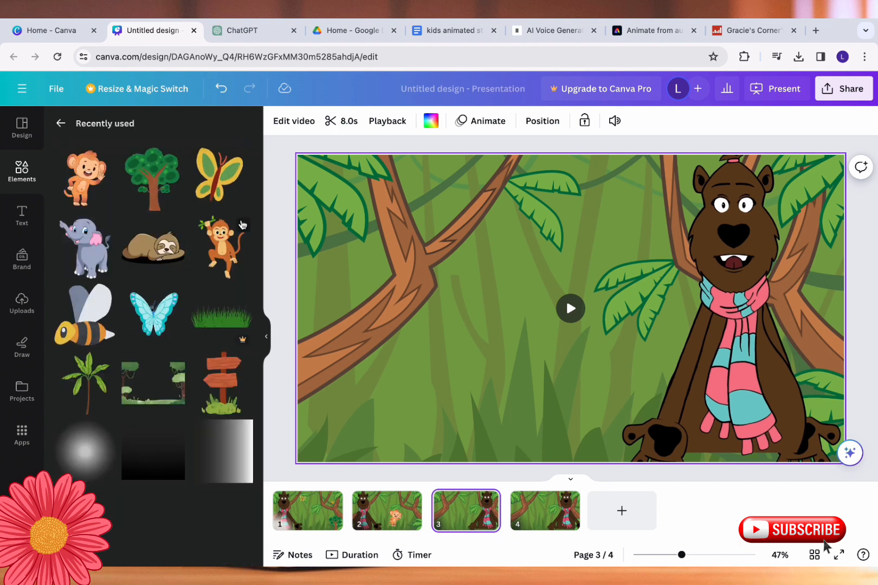
Add the sleeping sloth to page 3, shrink it, place it in the lower grass opposite the bear and apply the Tectonic animation
click(154, 246)
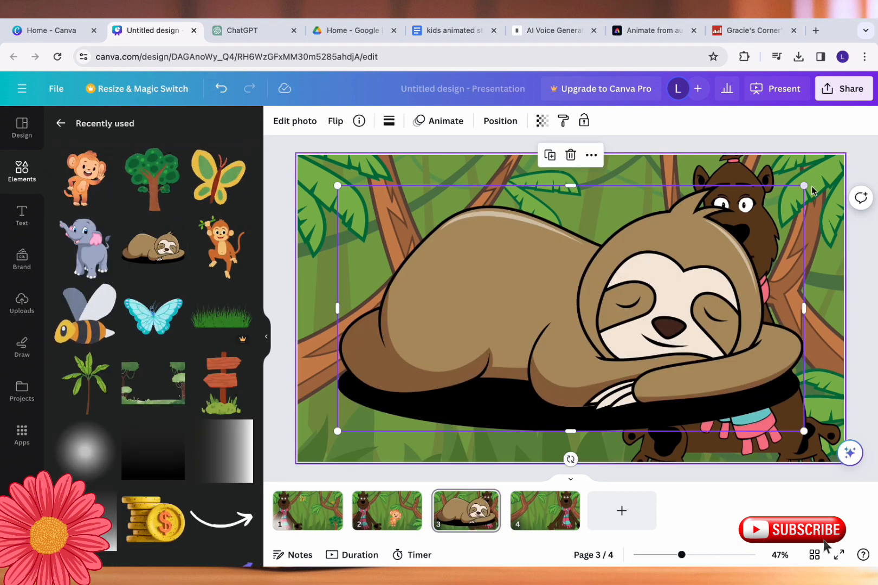
drag(804, 186, 473, 304)
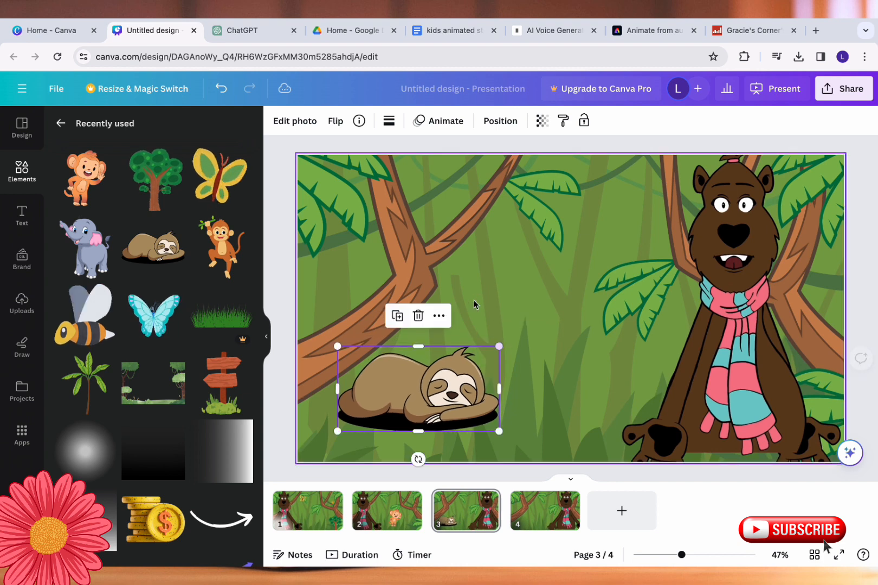
drag(426, 386, 434, 393)
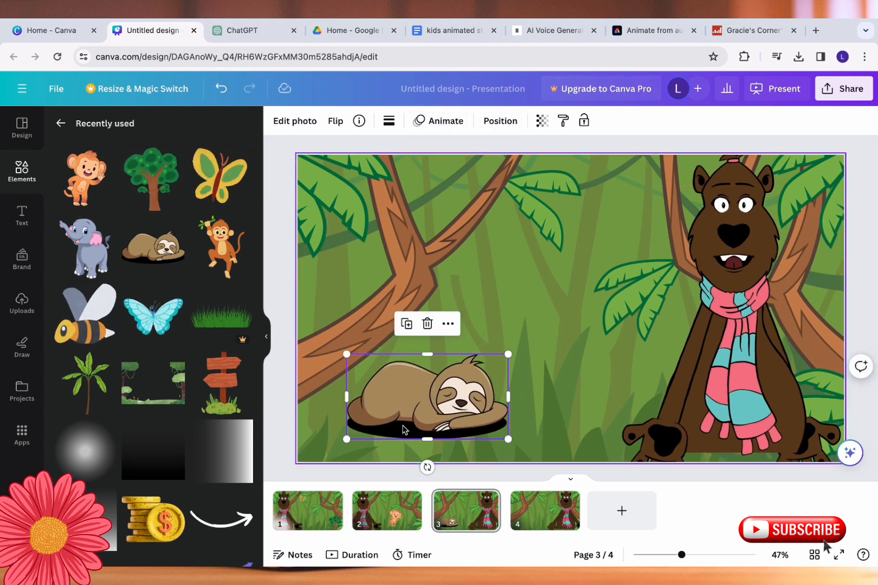
click(443, 127)
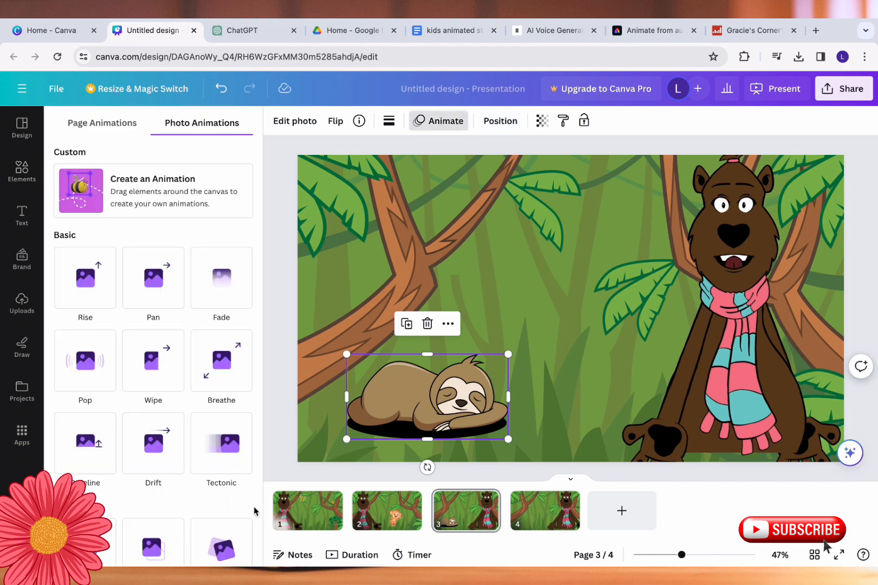
click(217, 459)
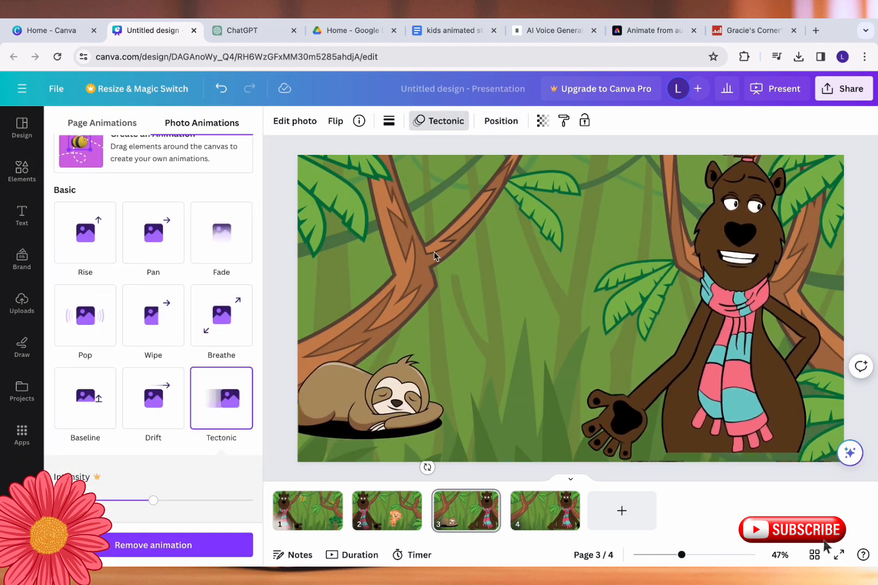
Open page 4 and look through the recently used elements for a suitable decoration
click(525, 512)
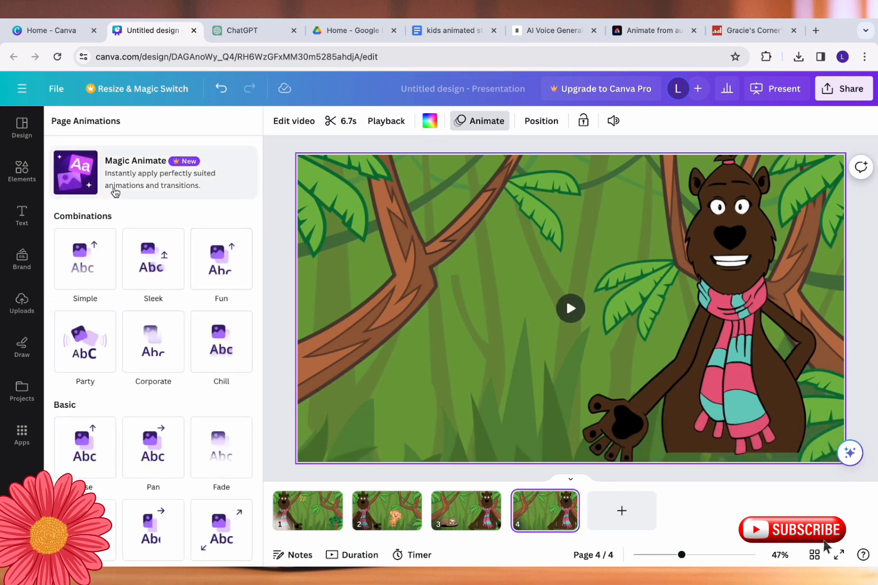
click(21, 182)
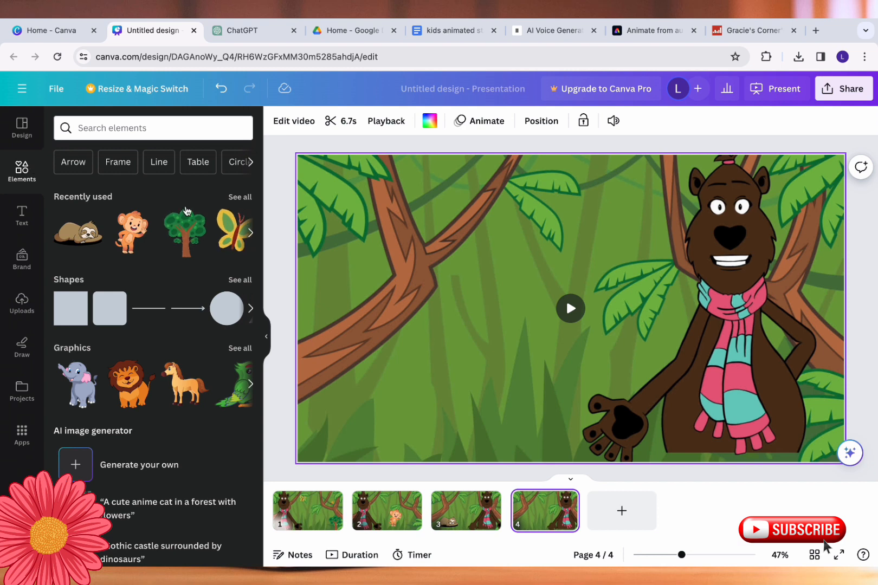
click(234, 200)
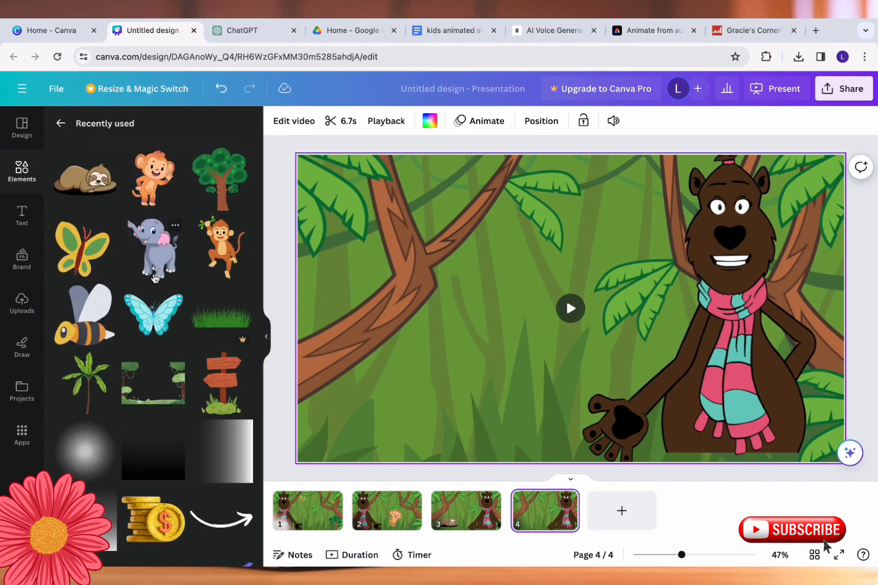
scroll(170, 250, down, 3)
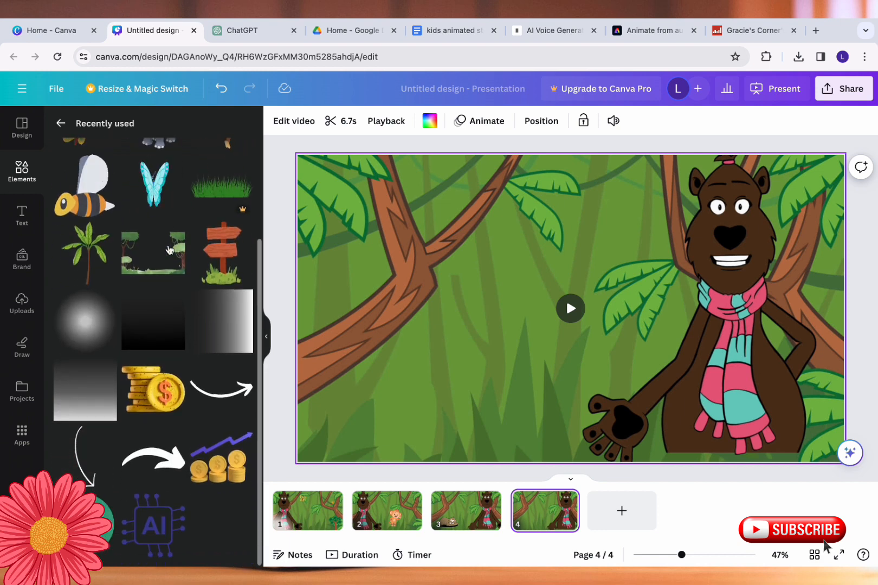
scroll(157, 217, up, 3)
click(61, 123)
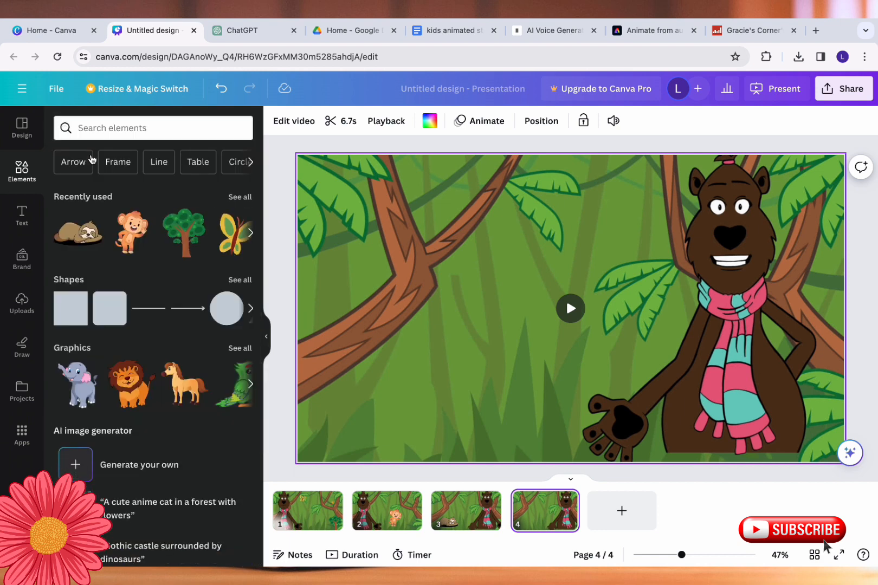
Search the full graphics library for "animated elephant" and look through the results for a suitable page 4 decoration
click(236, 349)
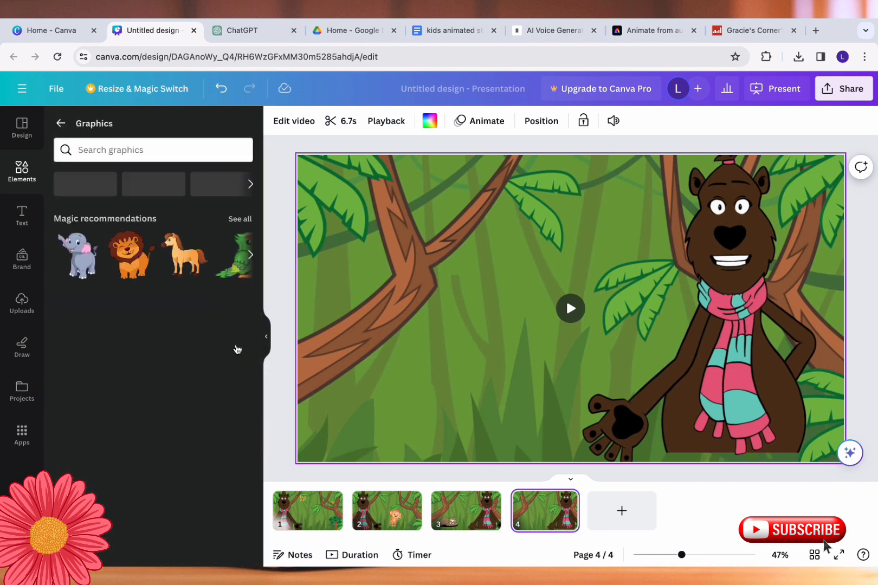
click(103, 150)
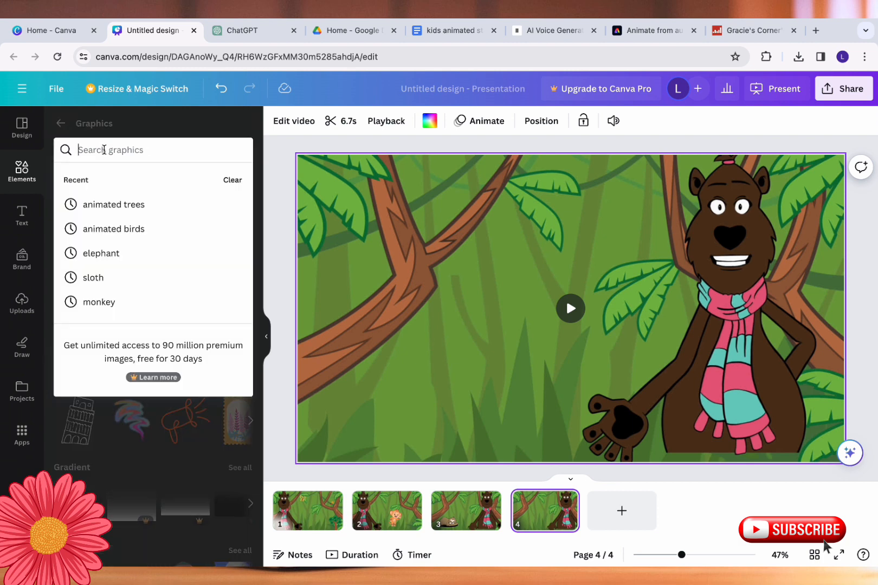
text(ani)
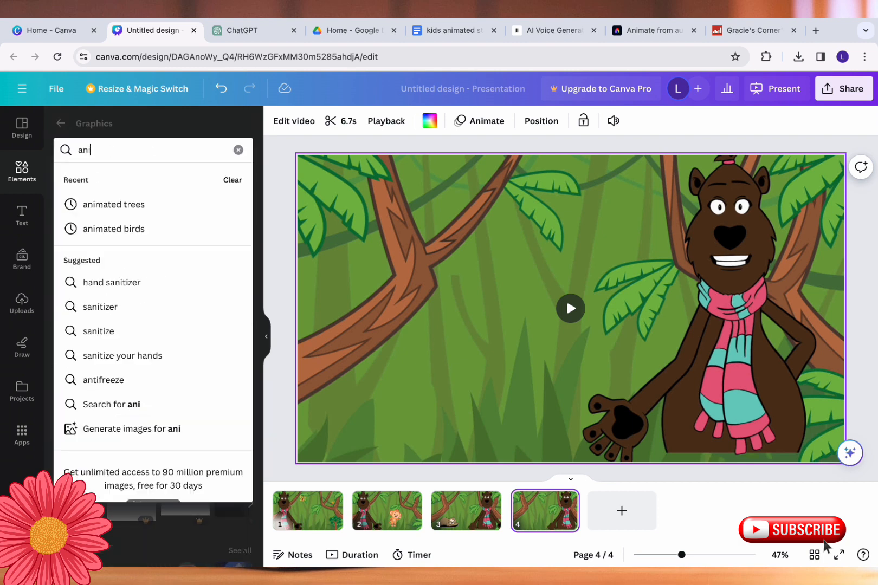
text(mated )
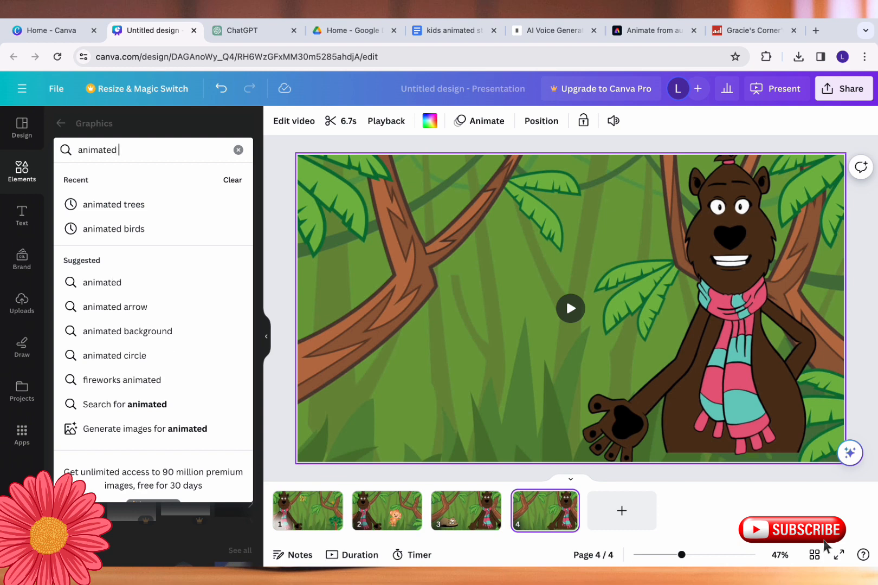
text(elepha)
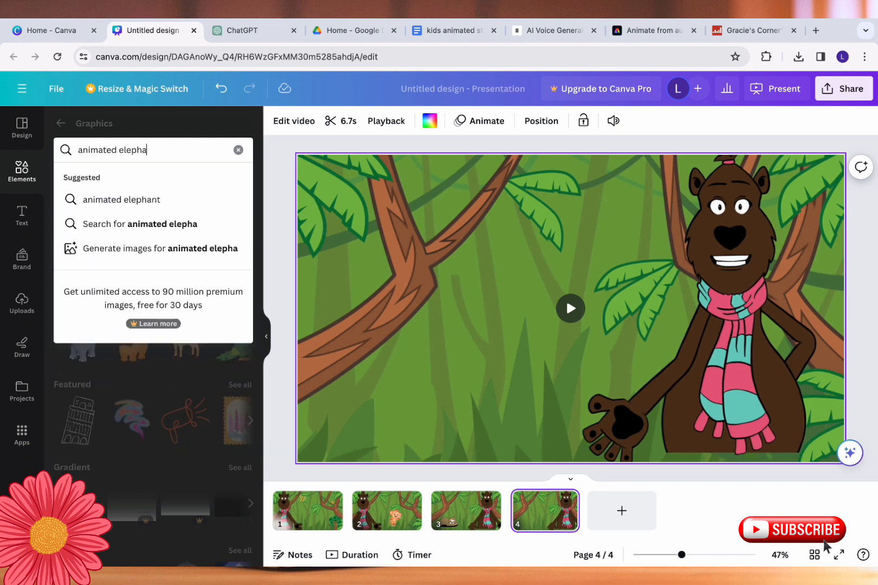
text(nt)
key(Return)
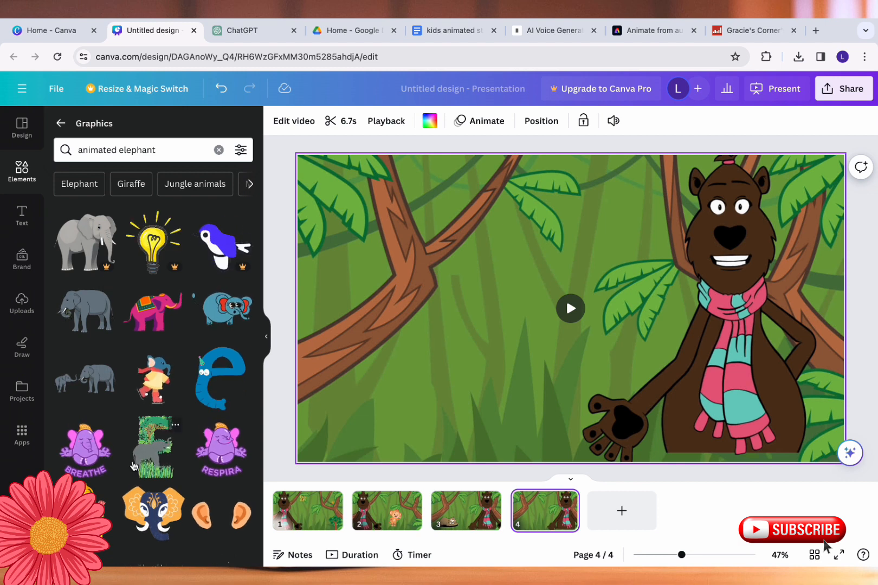
scroll(144, 382, down, 1)
scroll(144, 382, down, 10)
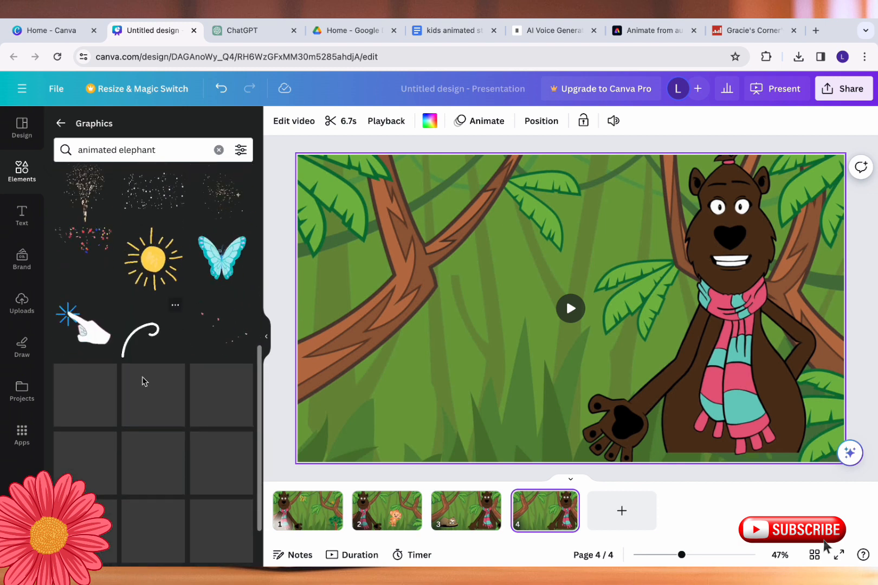
scroll(144, 382, up, 15)
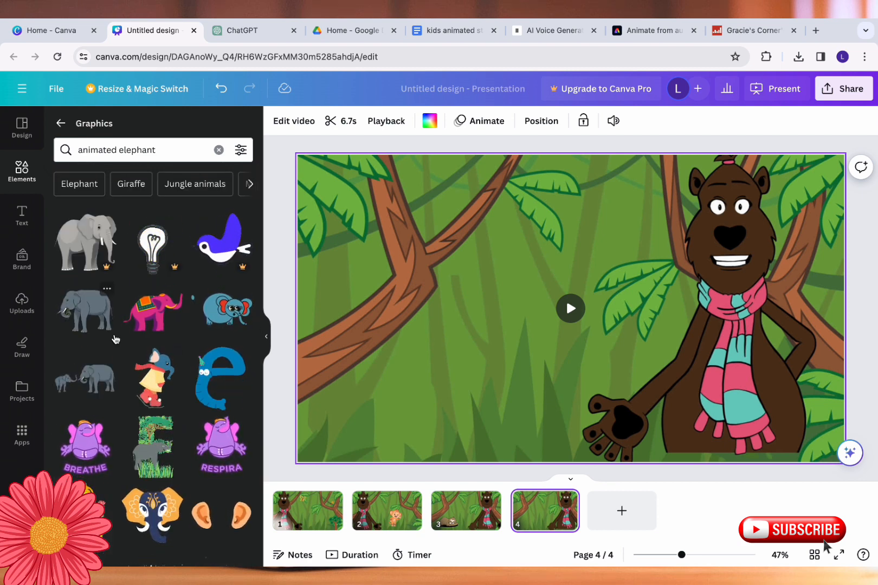
Shorten the graphics search to "elephant" and add the grey walking elephant with the raised trunk to page 4
double_click(104, 150)
key(BackSpace)
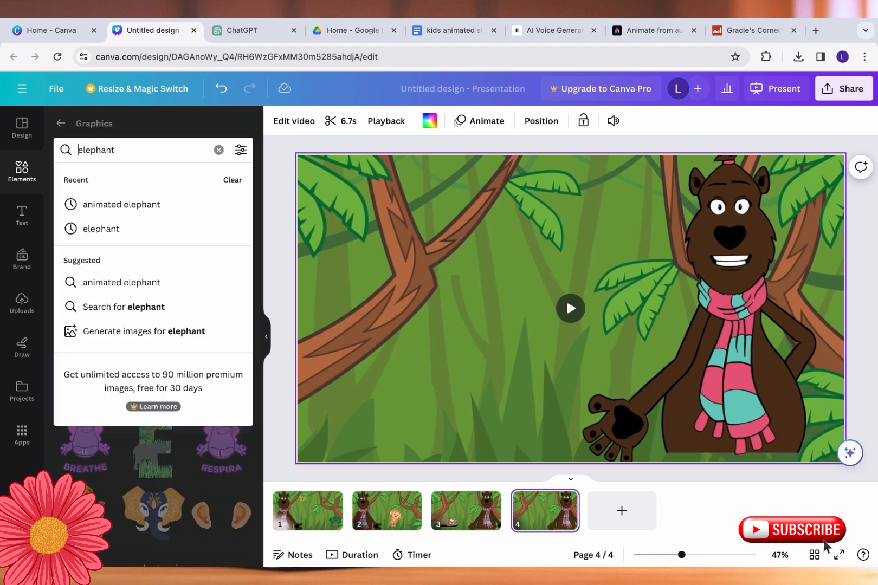
key(Return)
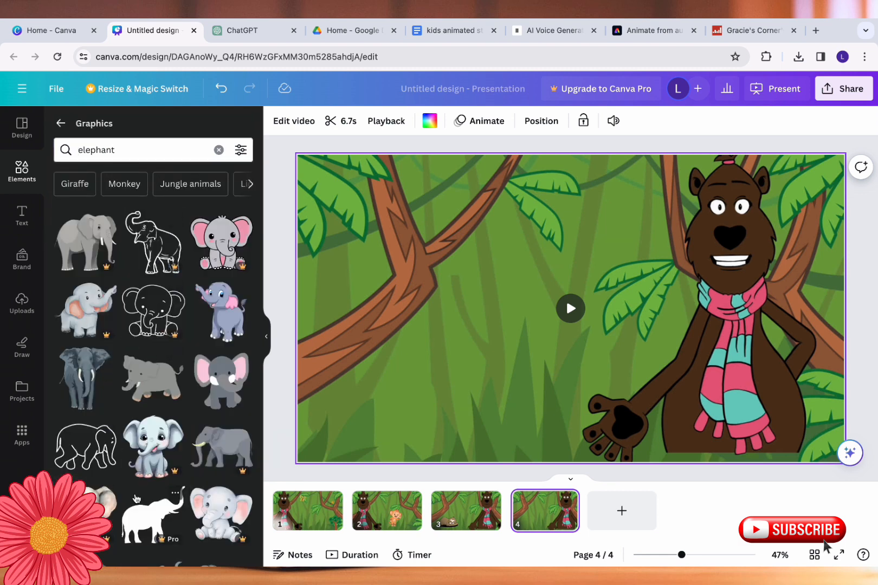
scroll(137, 499, down, 3)
click(137, 506)
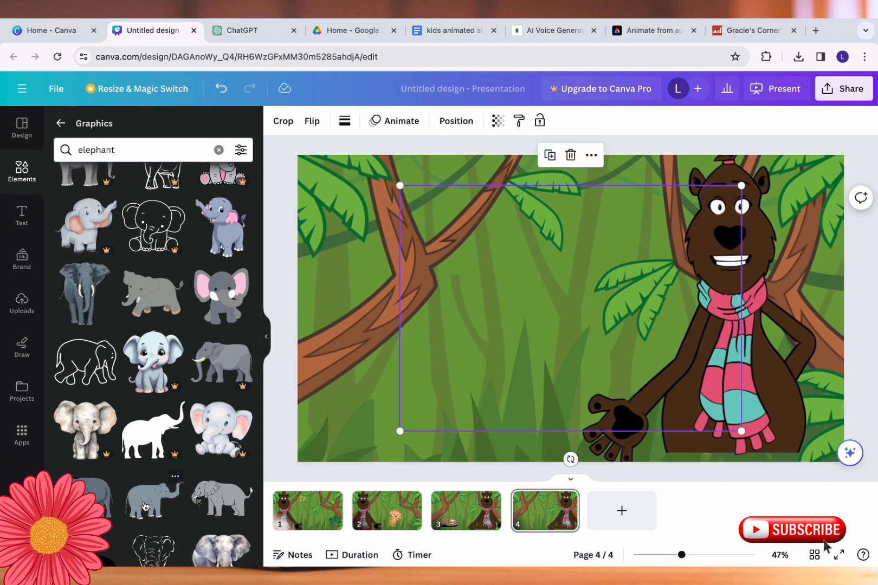
Shrink the elephant, place it in the lower grass opposite the bear and apply the Tectonic animation to it
drag(741, 187, 538, 333)
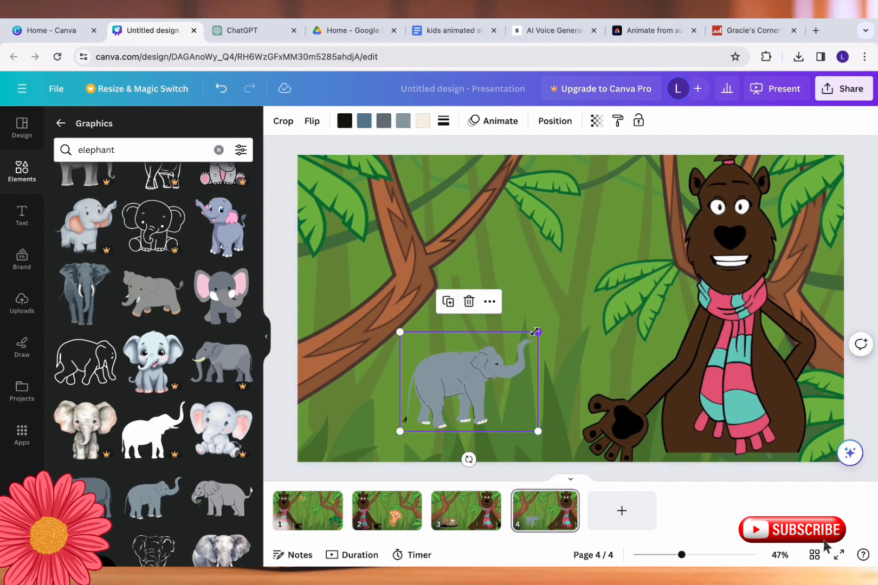
drag(497, 369, 446, 404)
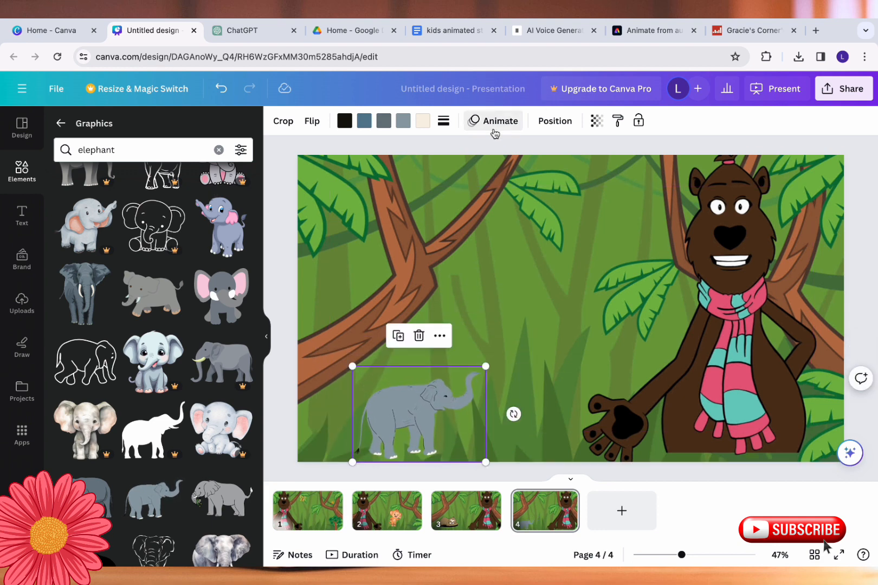
click(477, 120)
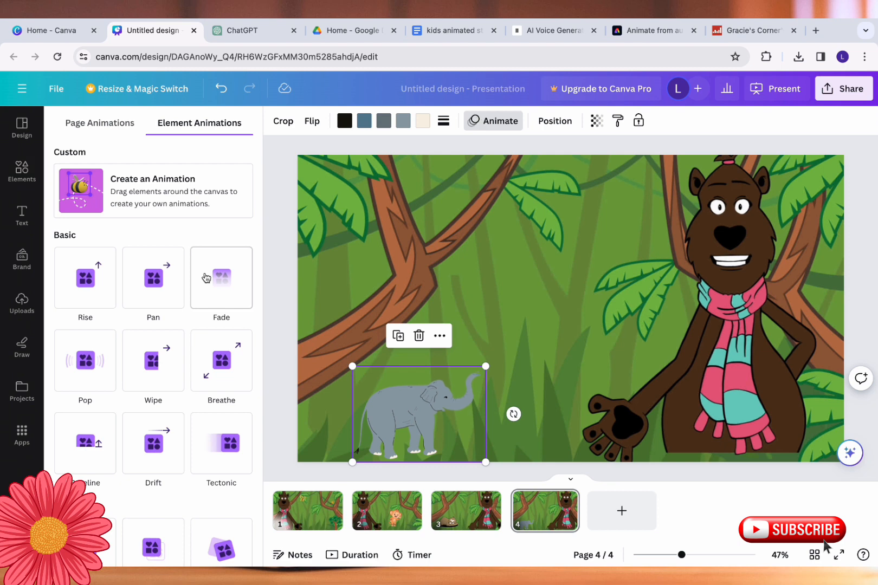
click(220, 444)
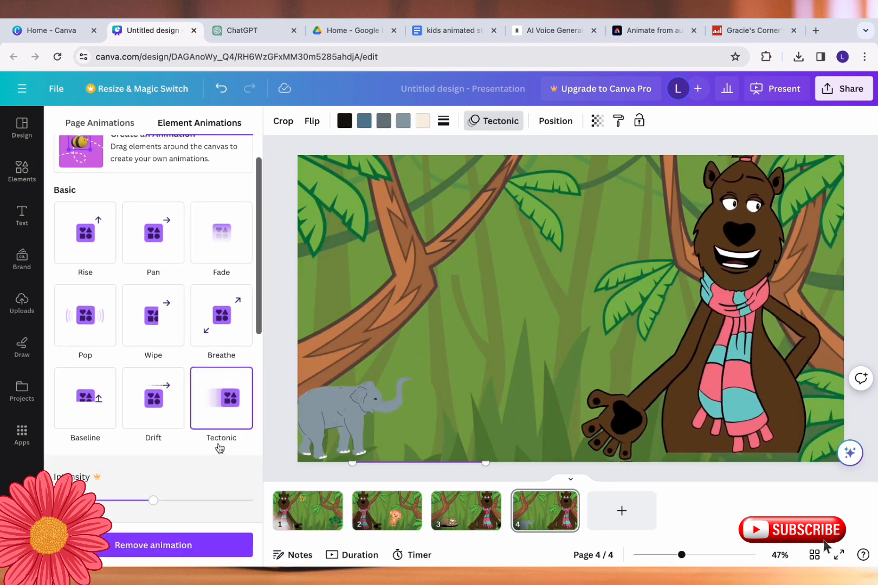
Select all four pages together and add the Dissolve transition between them
click(314, 518)
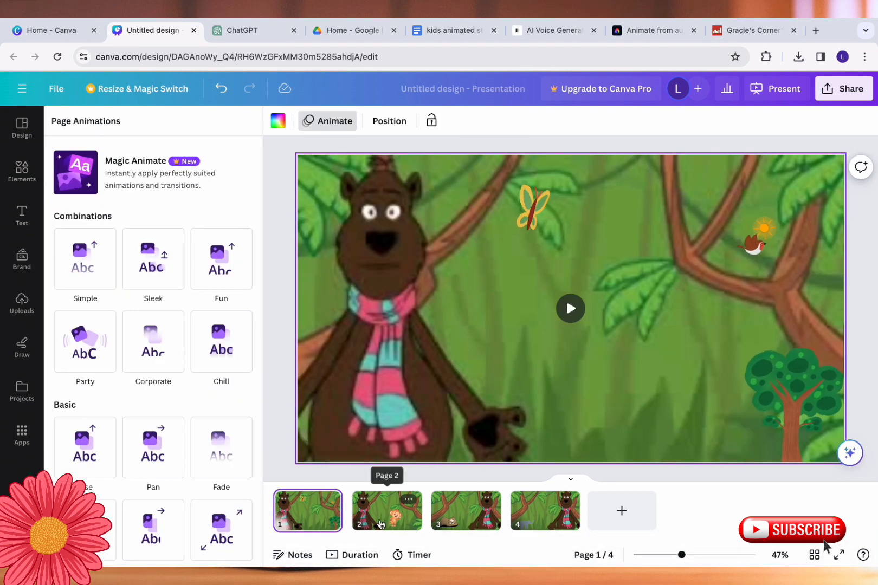
shift+click(382, 523)
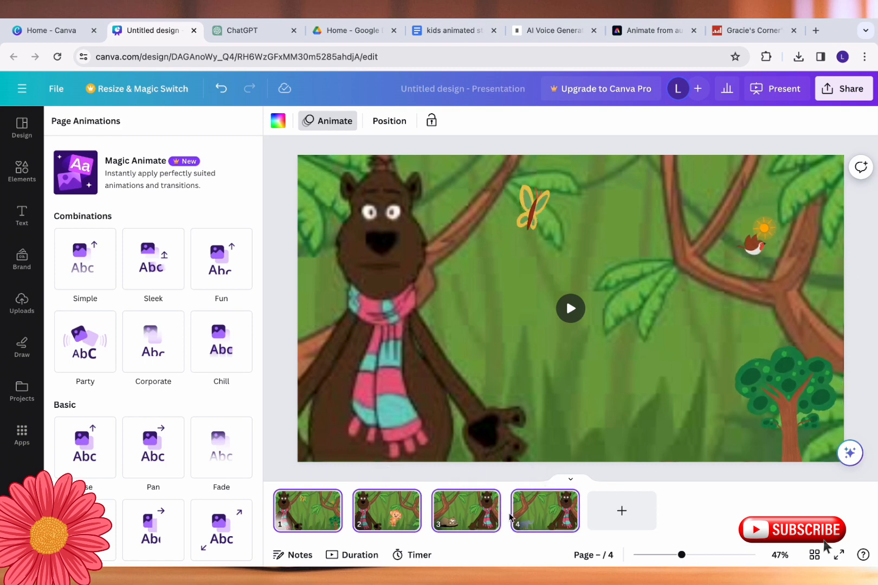
right_click(541, 521)
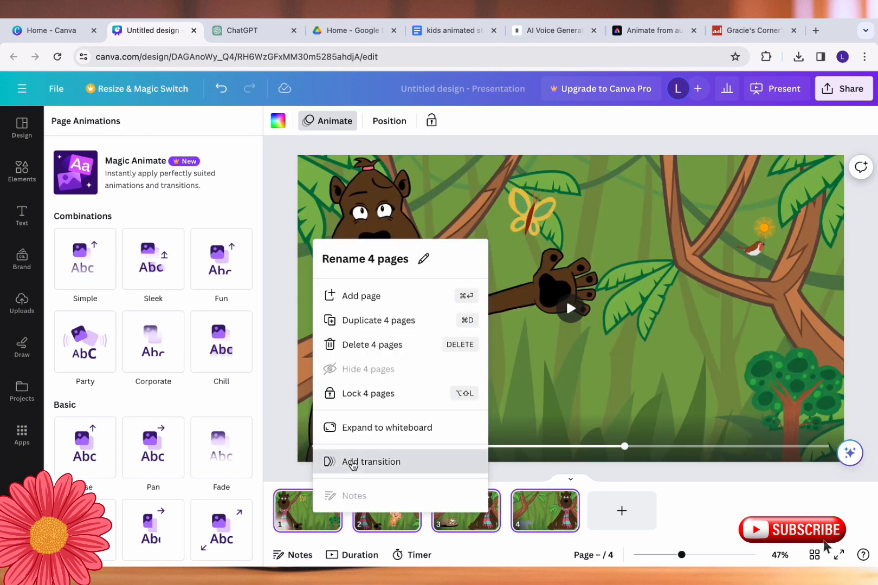
click(353, 462)
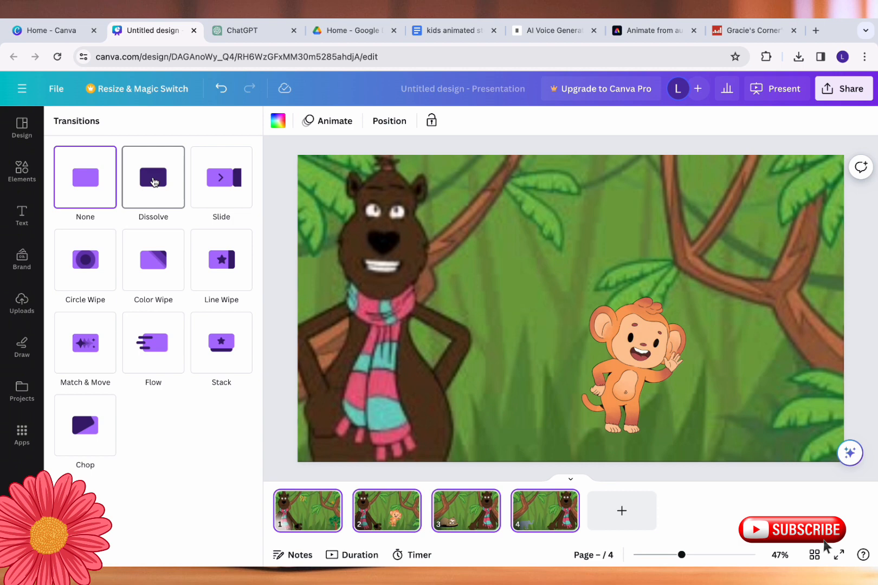
click(154, 182)
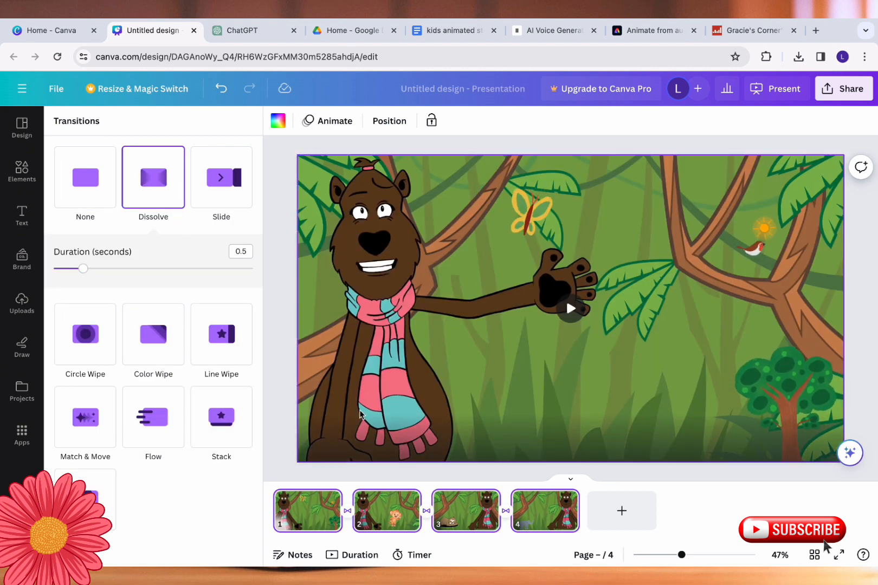
Download all four pages of the design as an MP4 Video
click(849, 102)
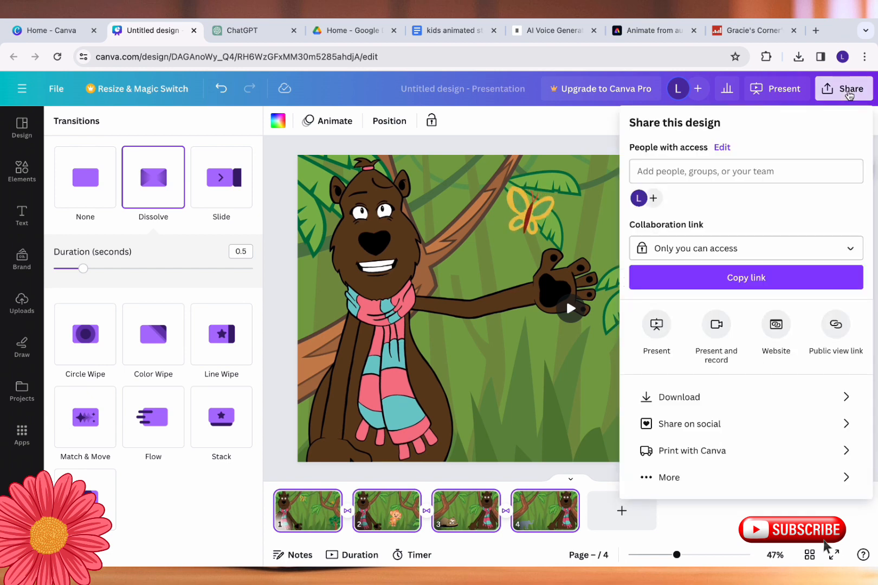
click(729, 404)
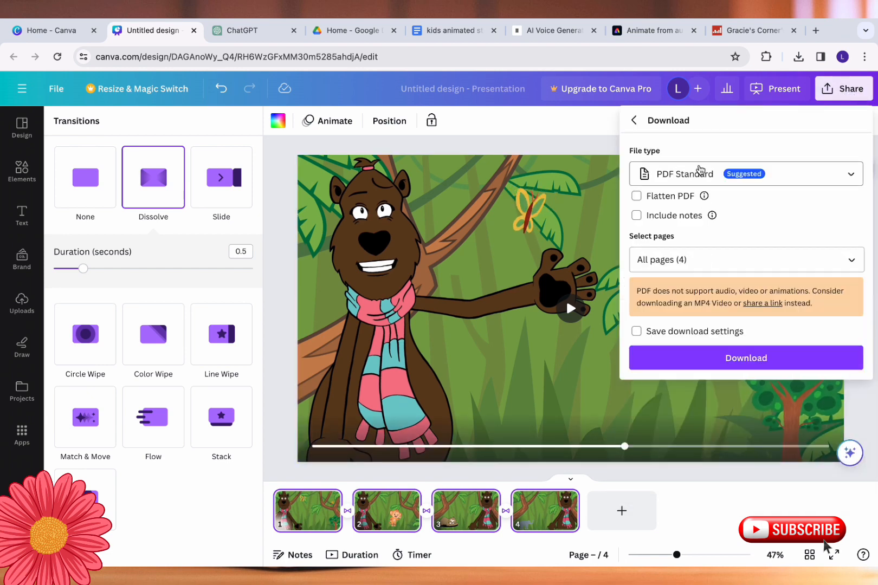
click(700, 172)
click(710, 325)
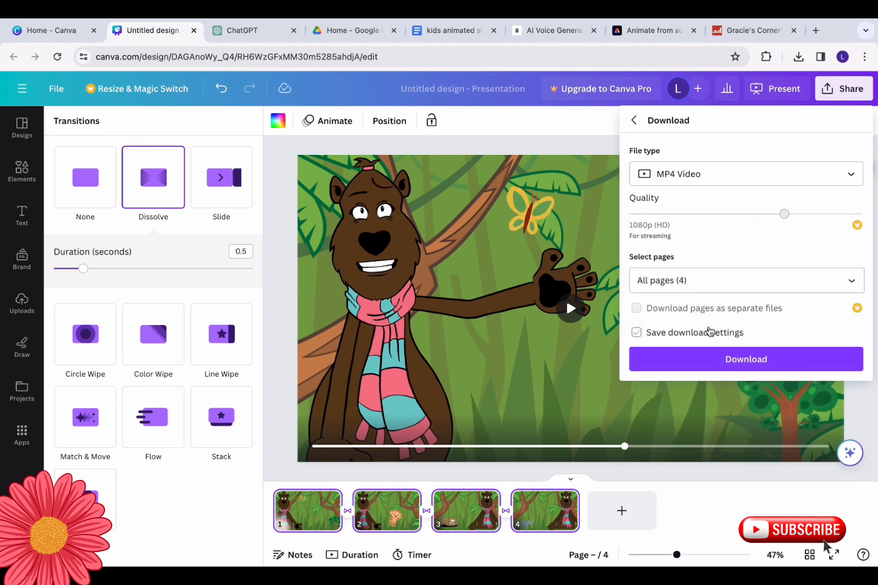
click(703, 363)
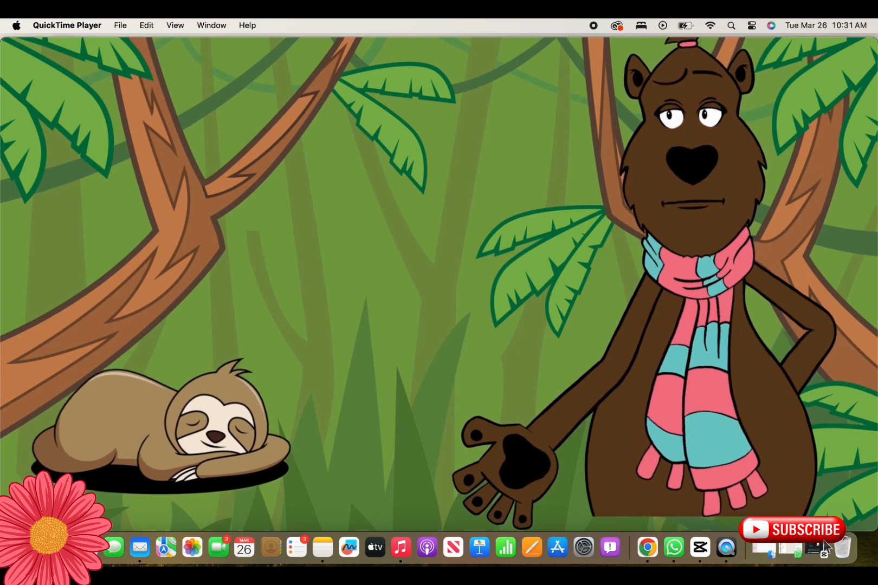
Raise the system volume while the finished jungle story video plays in QuickTime Player
key(XF86AudioRaiseVolume)
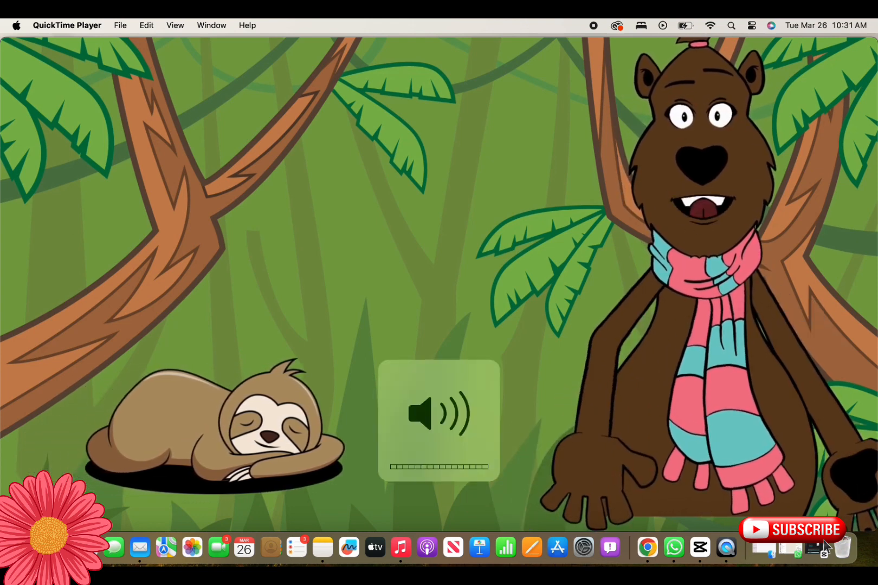